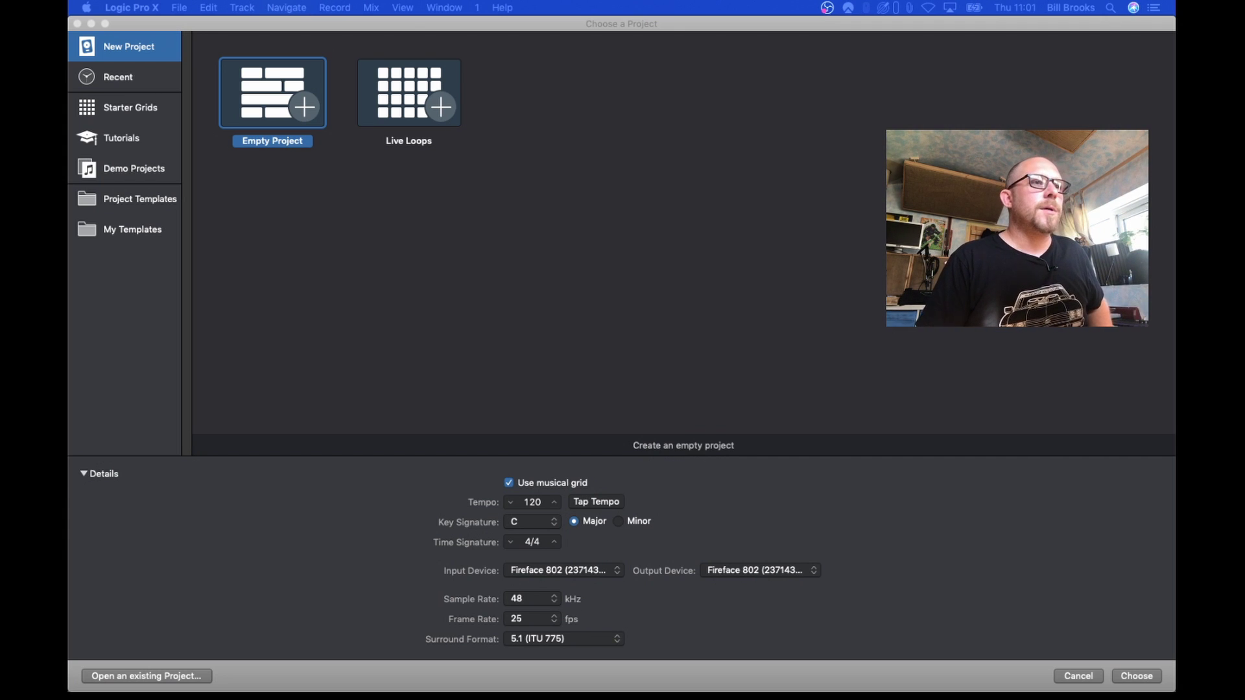
# Step: Create an empty project with an External MIDI track sending to the Moog Sub 37 on channel 10
pyautogui.moveTo(1150, 674)
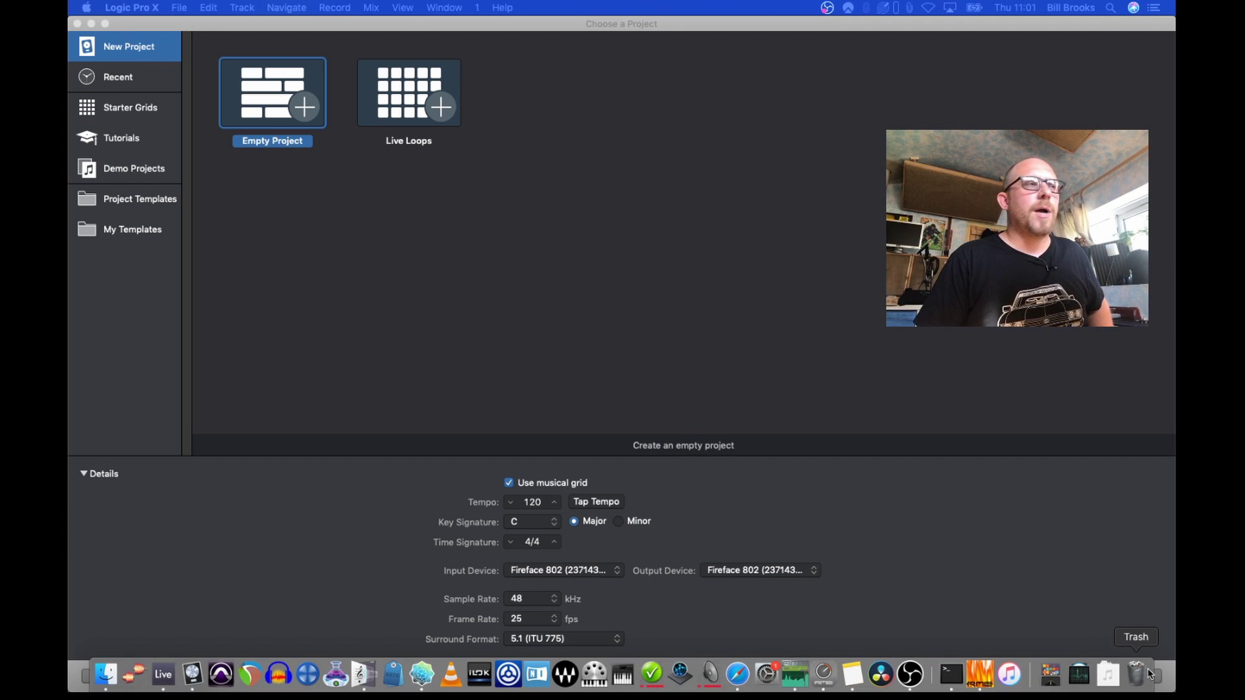
pyautogui.click(1137, 672)
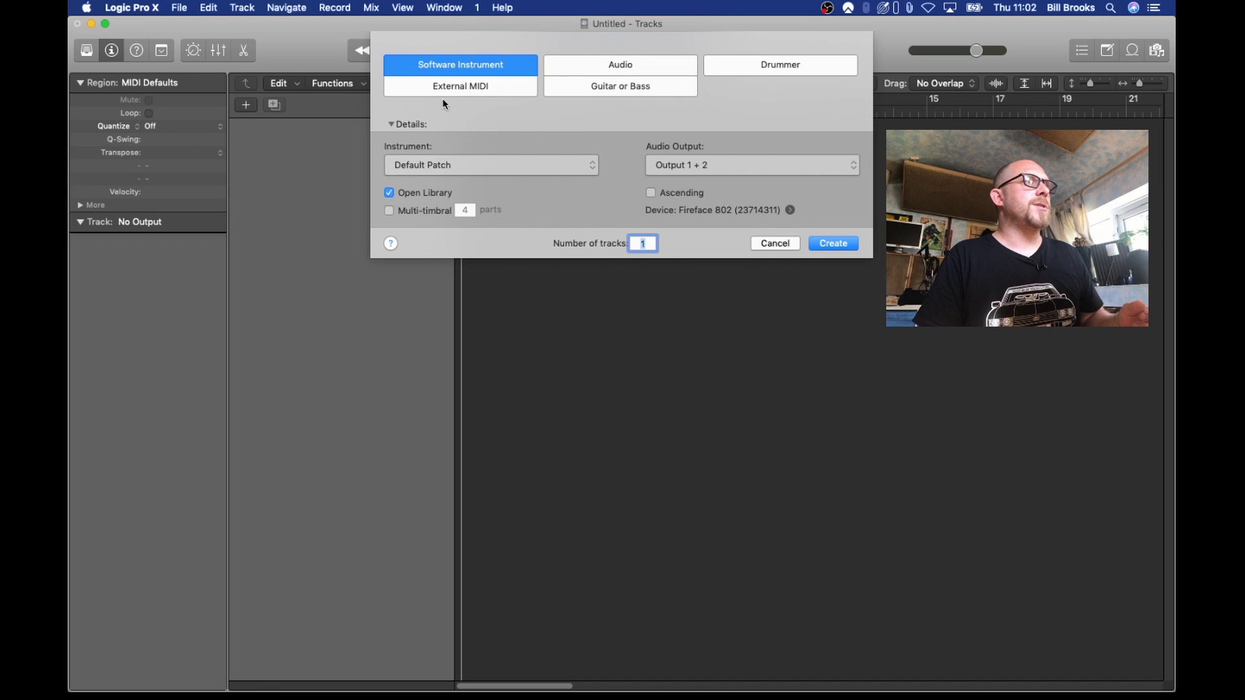
pyautogui.click(449, 91)
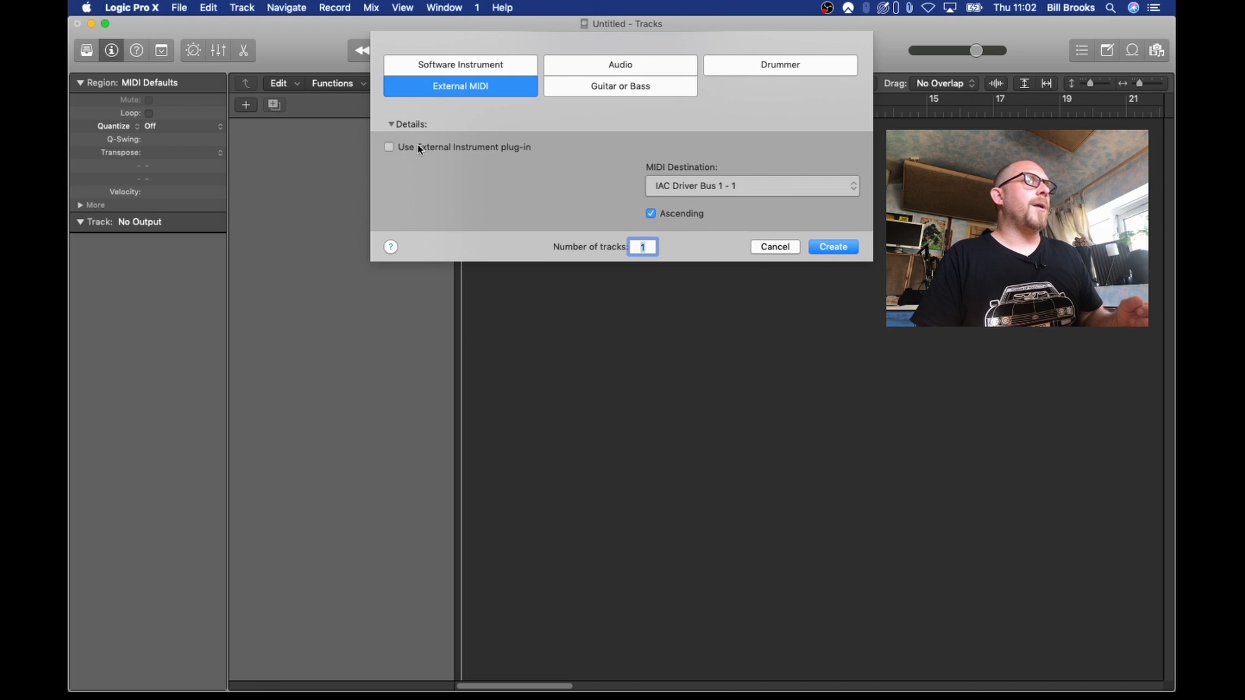
pyautogui.click(390, 148)
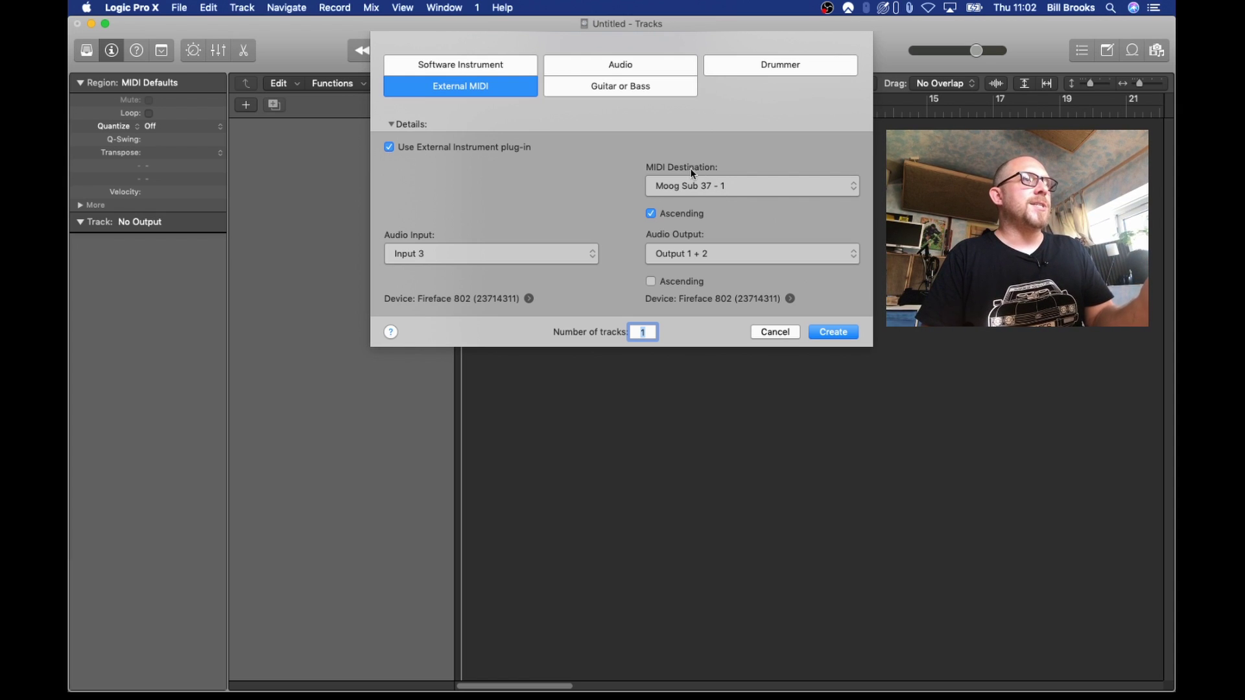
pyautogui.click(694, 189)
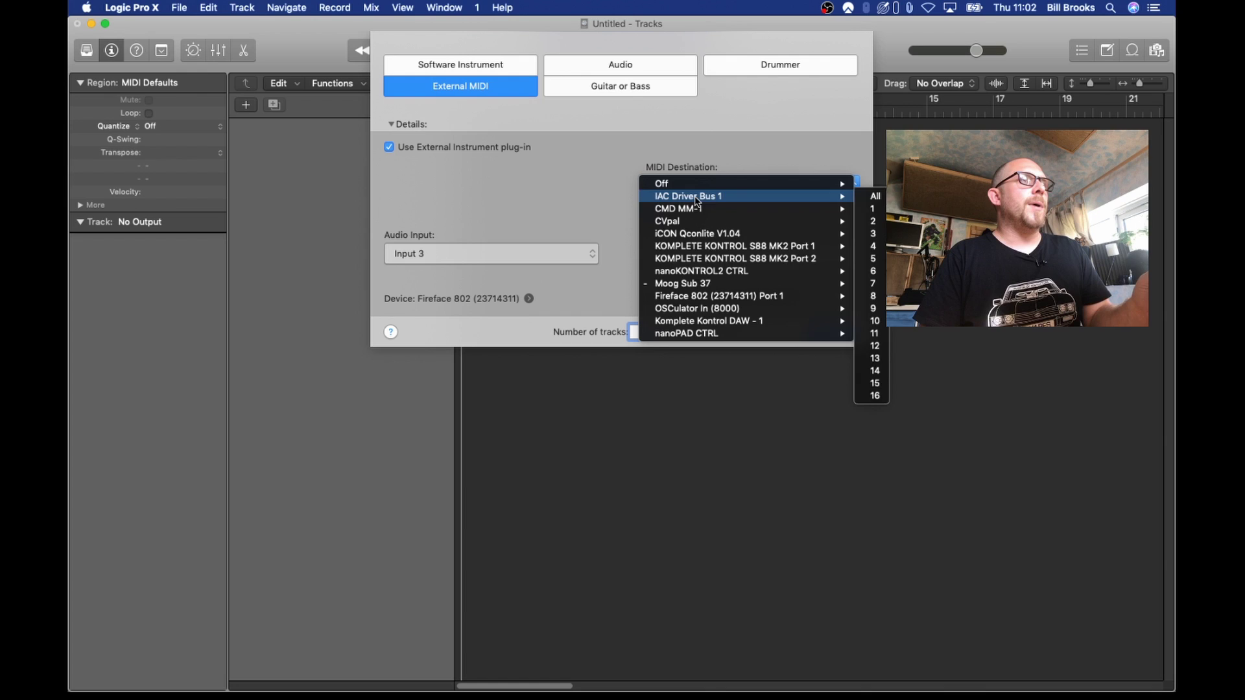
pyautogui.moveTo(689, 286)
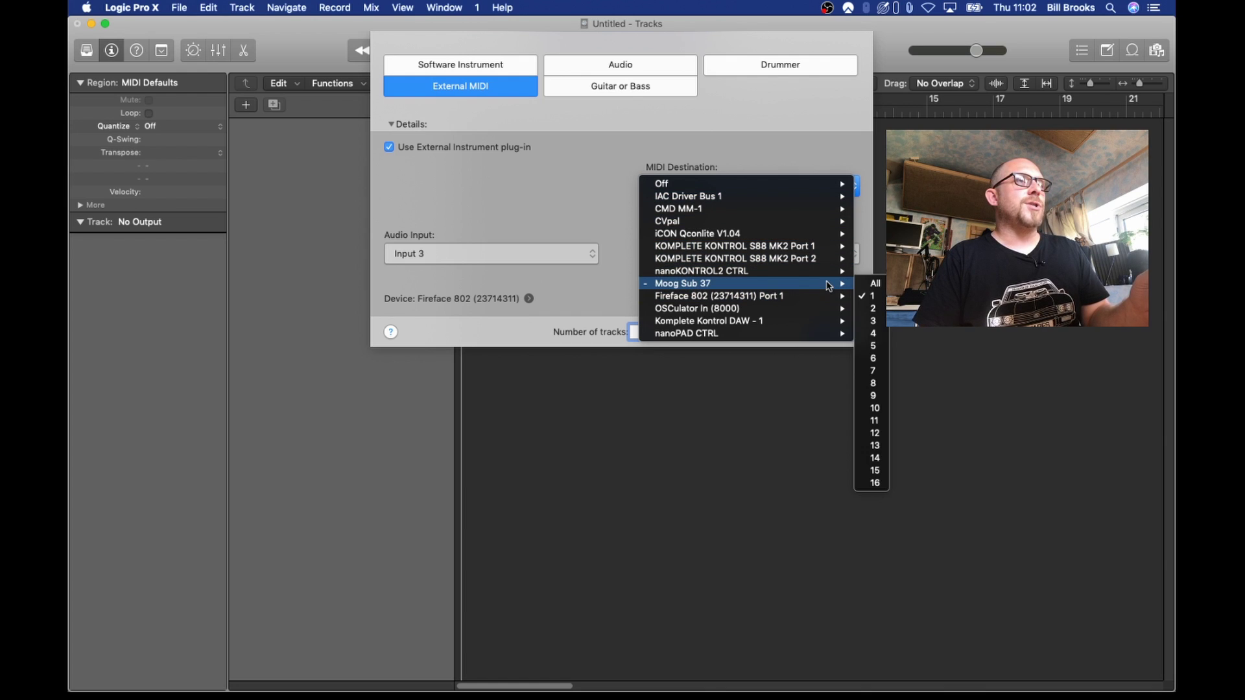
pyautogui.click(875, 409)
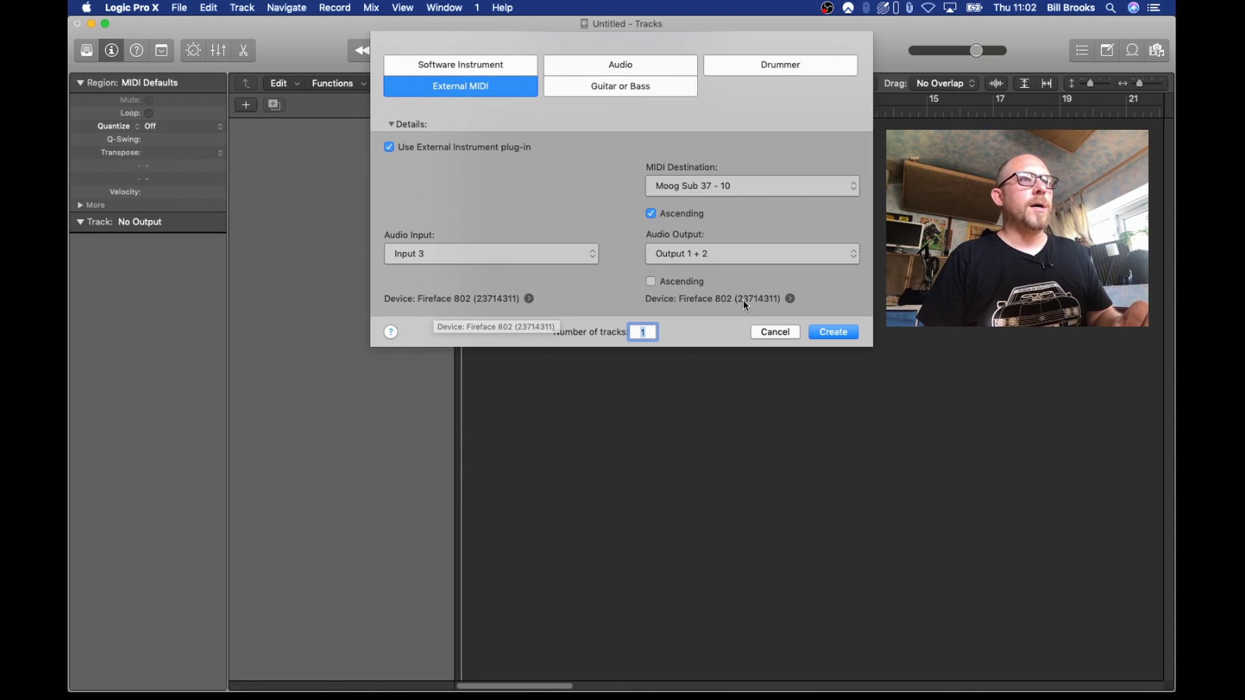
pyautogui.click(821, 334)
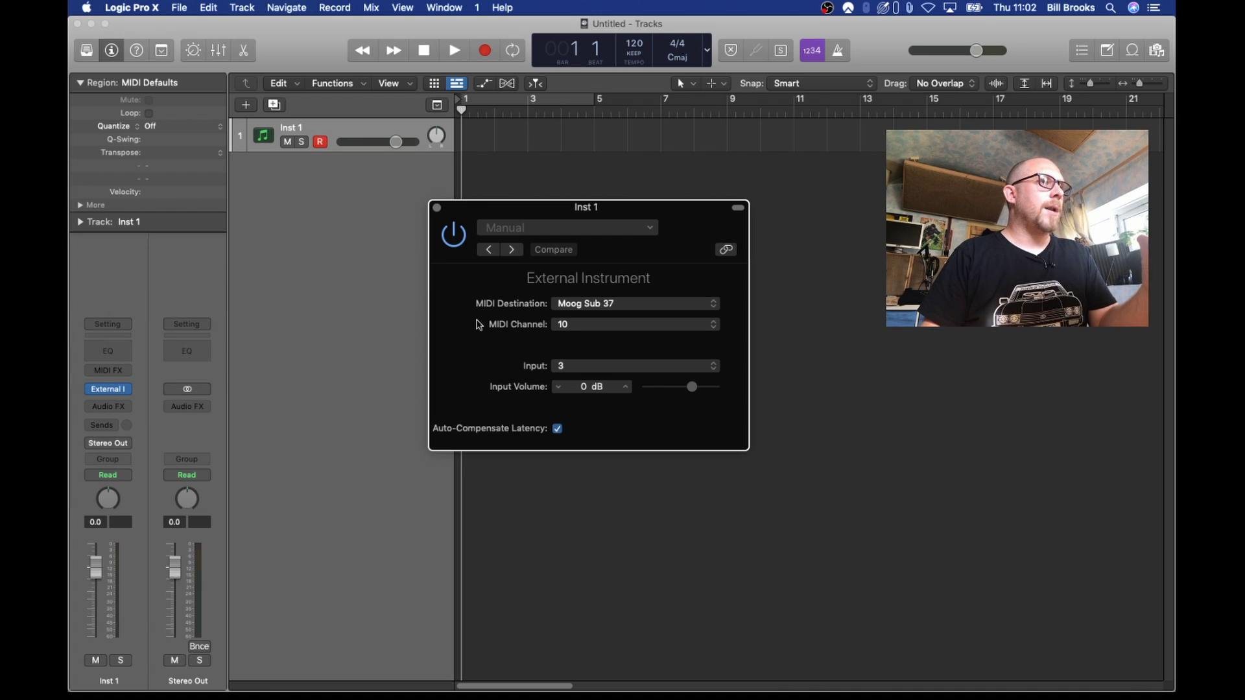
# Step: Close the External Instrument window and insert a mono Auto Sampler on Inst 1's Audio FX slot
pyautogui.click(438, 208)
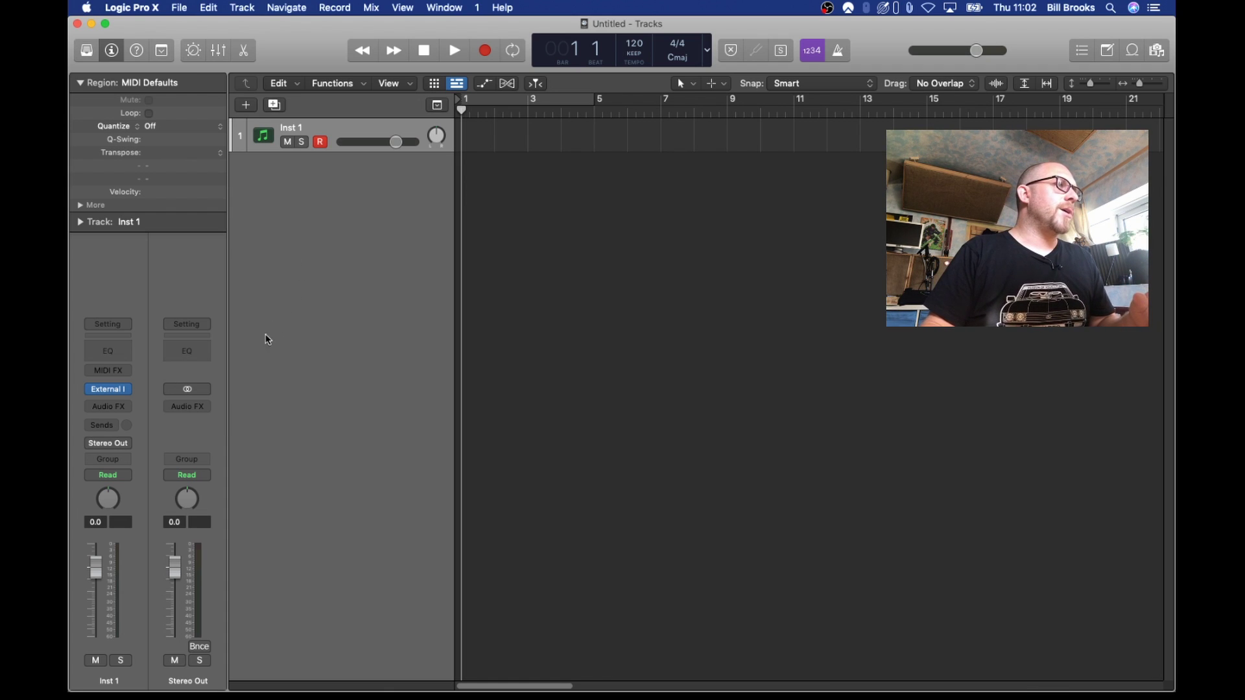
pyautogui.click(109, 407)
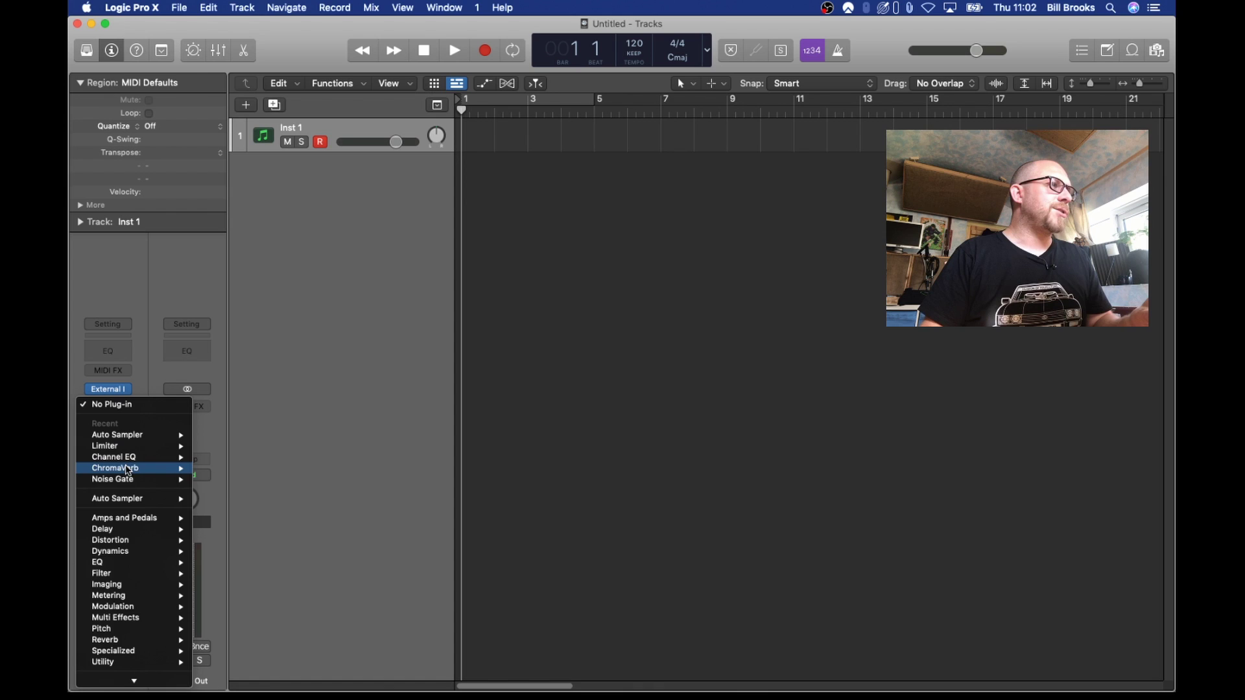
pyautogui.moveTo(171, 498)
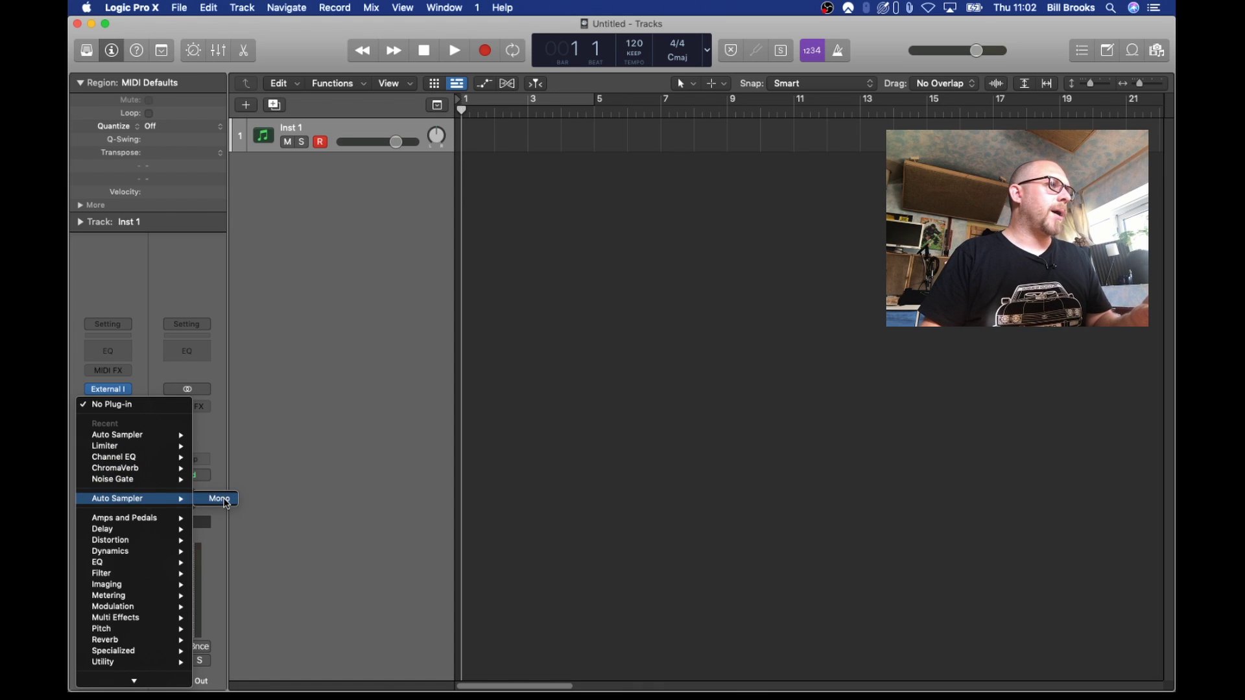
pyautogui.click(221, 499)
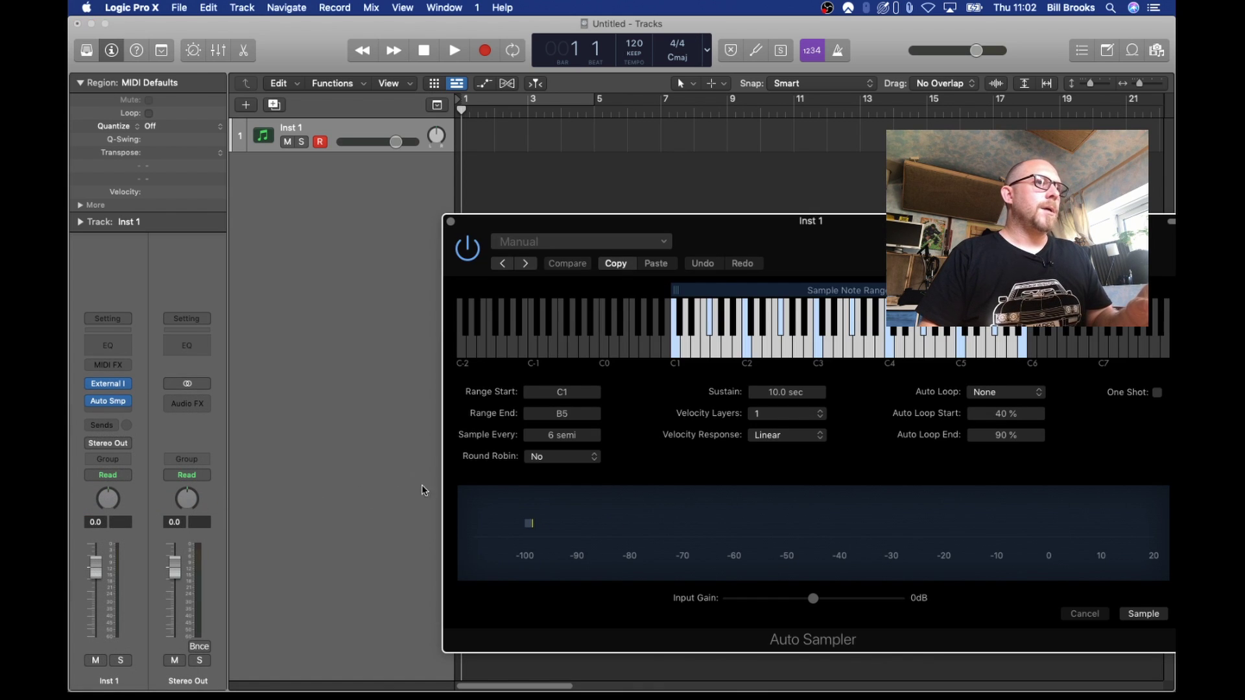
# Step: Set the Inst 1 track volume to -12 dB
pyautogui.moveTo(612, 222); pyautogui.dragTo(410, 199)
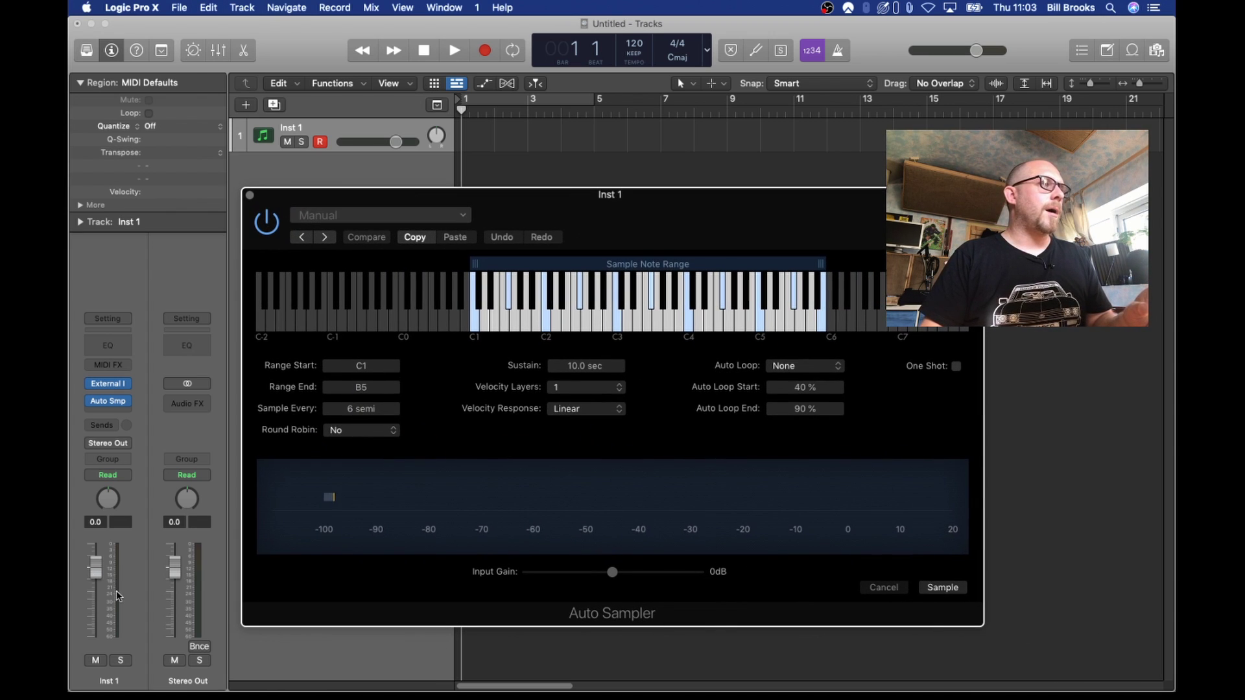
pyautogui.doubleClick(95, 523)
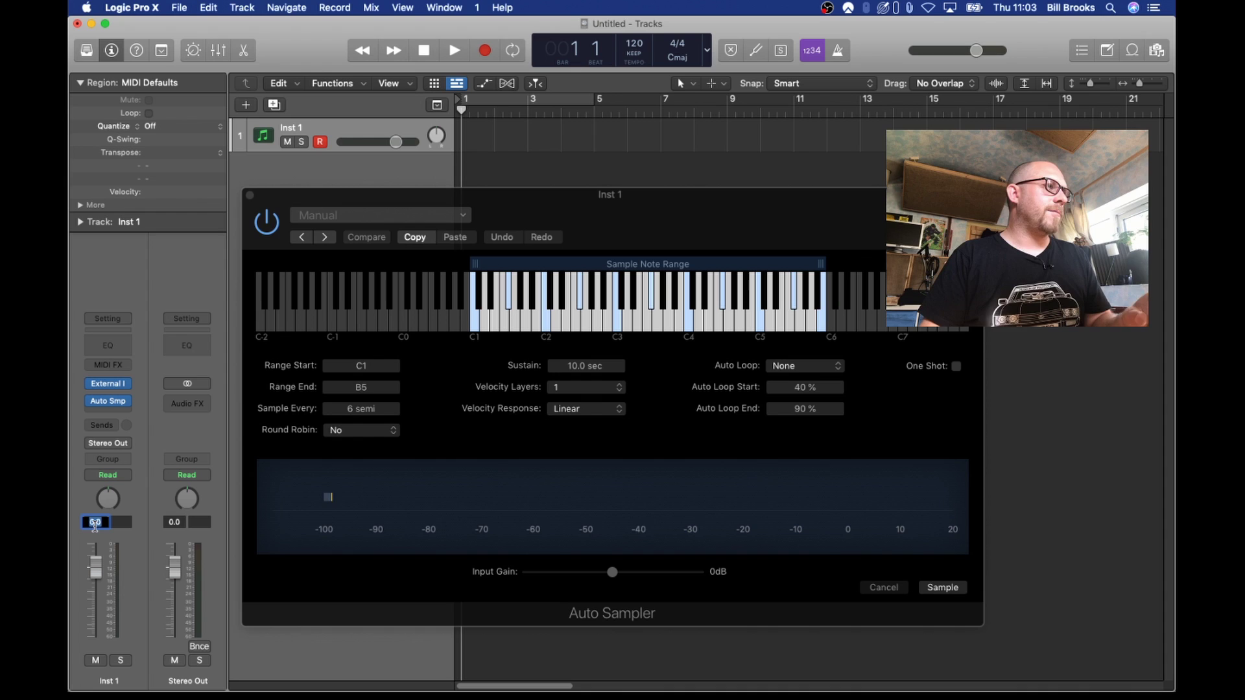
pyautogui.write('-12')
pyautogui.press('Return')
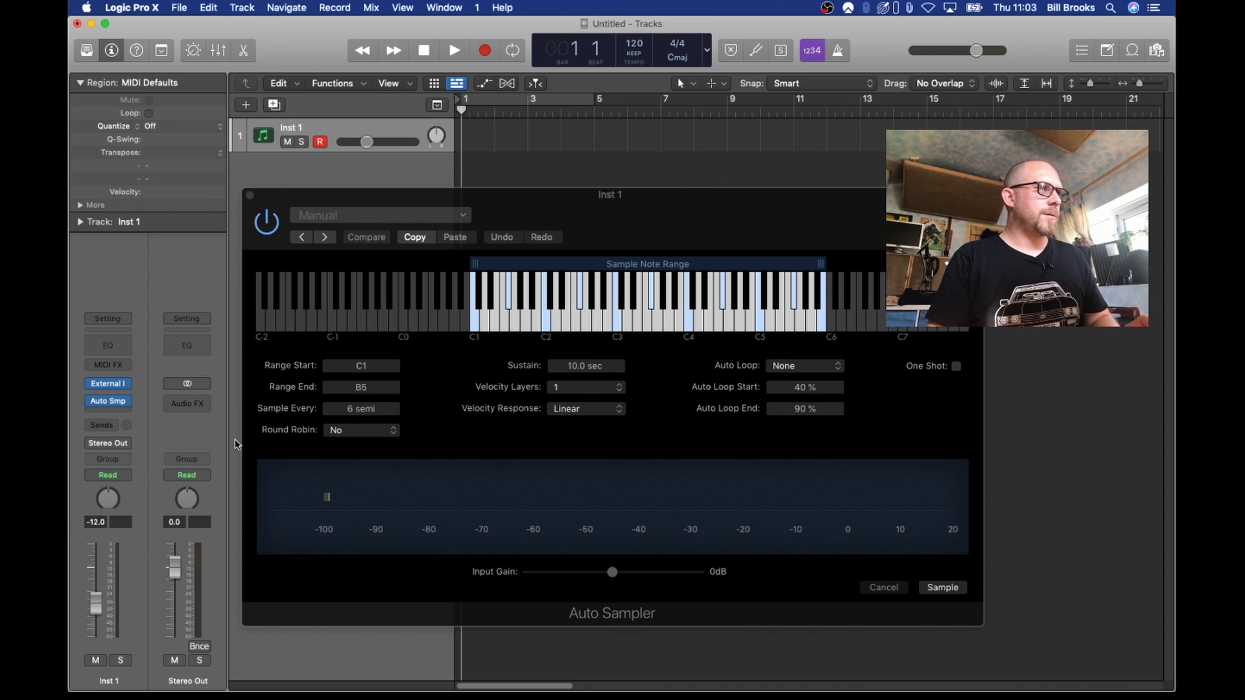
# Step: Play test notes to check levels, then raise the sample range start from C1 to C2
pyautogui.click(546, 326)
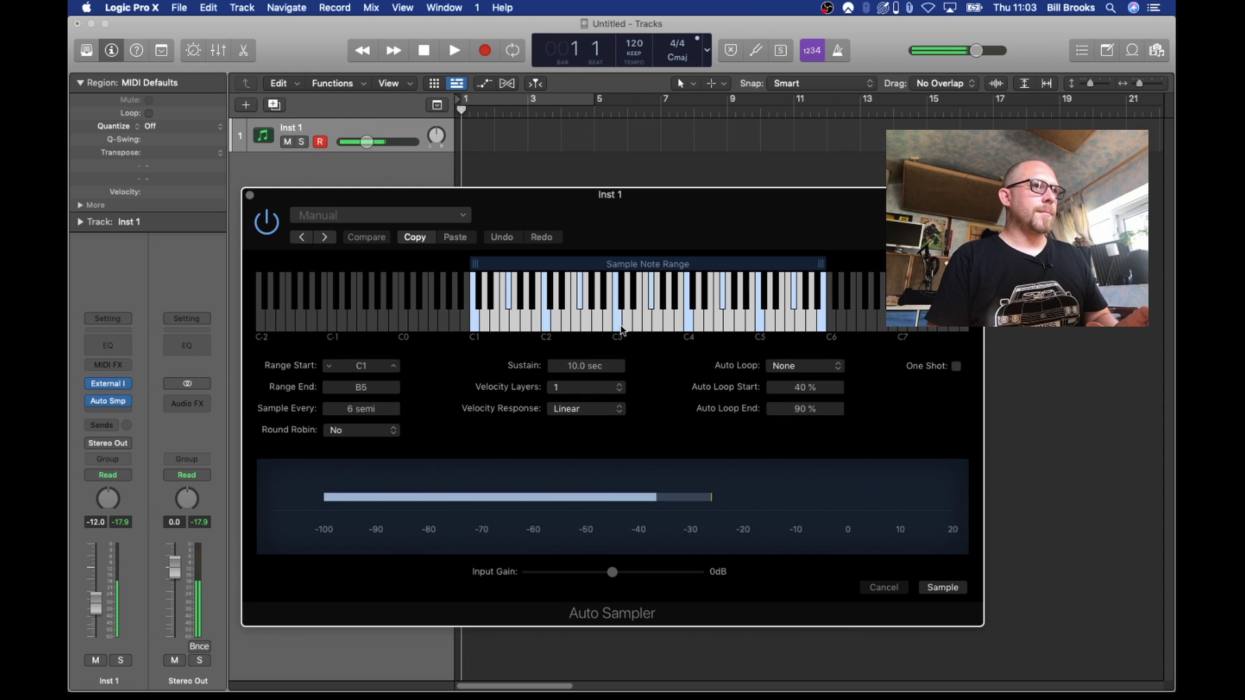
pyautogui.click(619, 328)
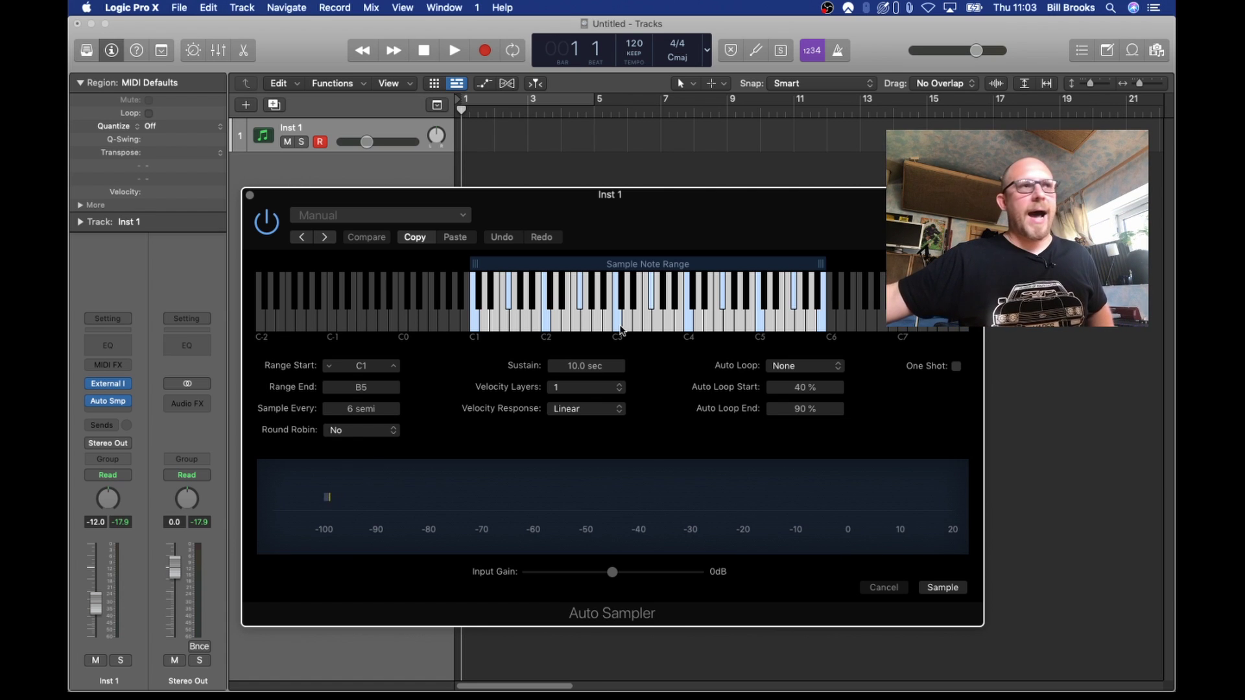
pyautogui.click(475, 332)
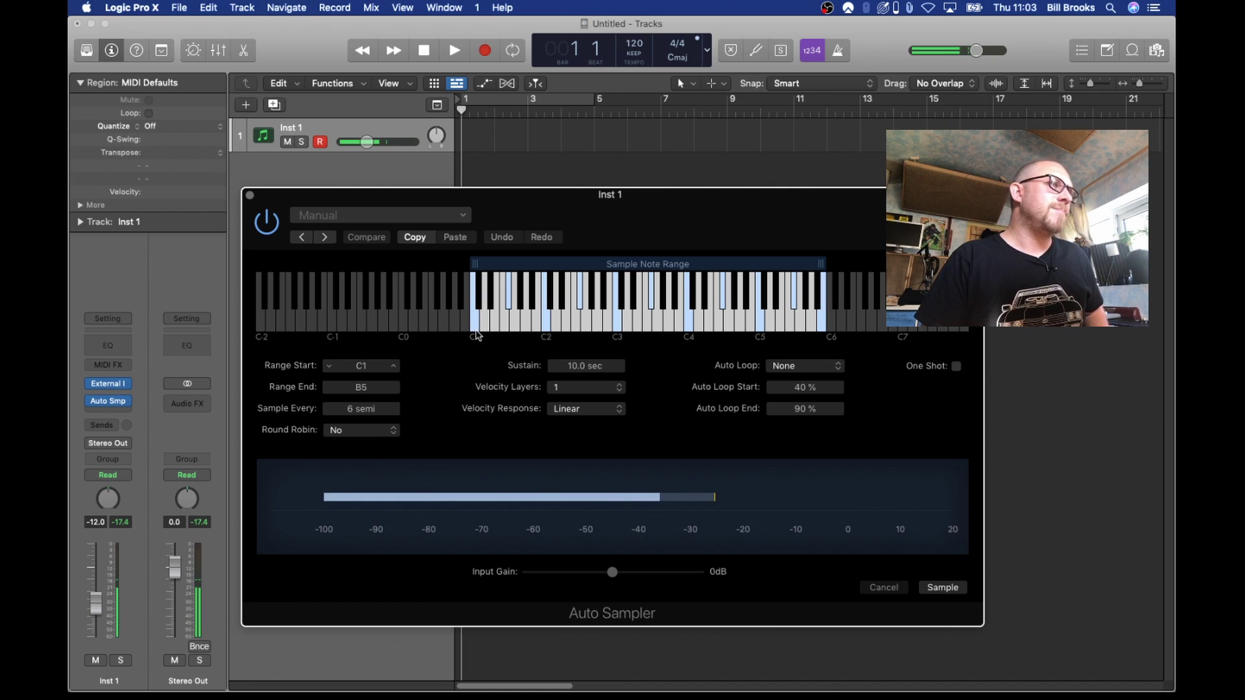
pyautogui.moveTo(477, 264); pyautogui.dragTo(548, 273)
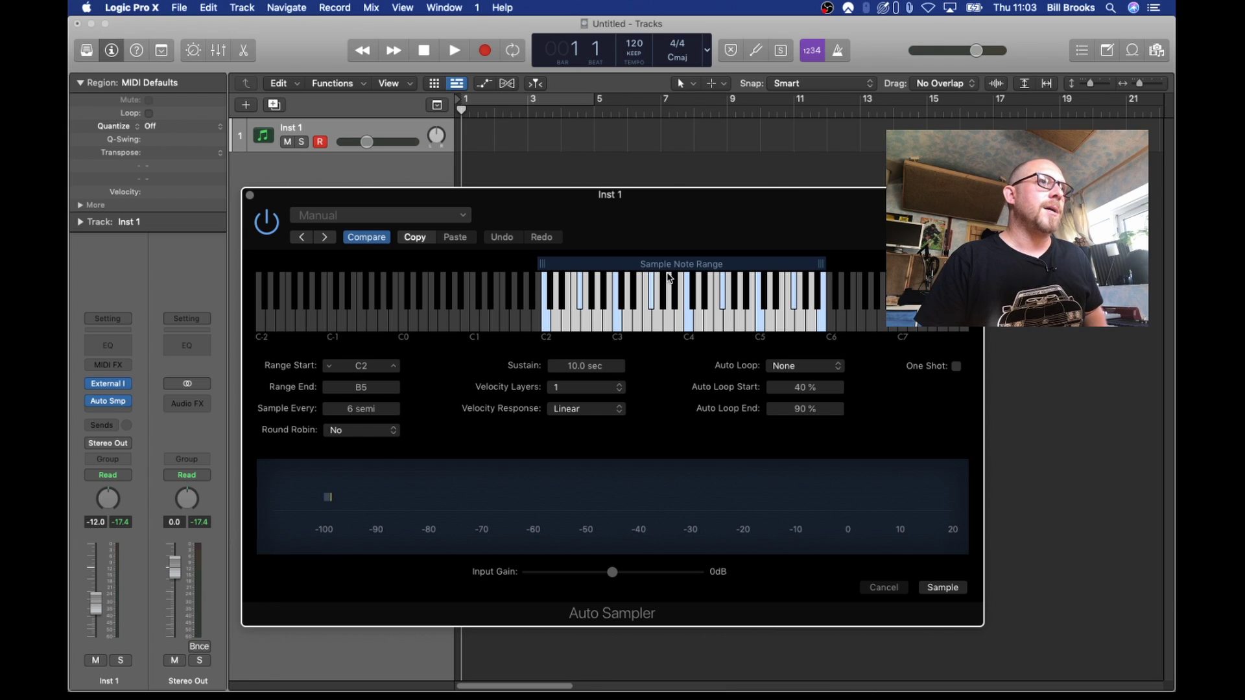
# Step: Set the sampling range to C2 through B5 and play test notes to check the input
pyautogui.doubleClick(361, 367)
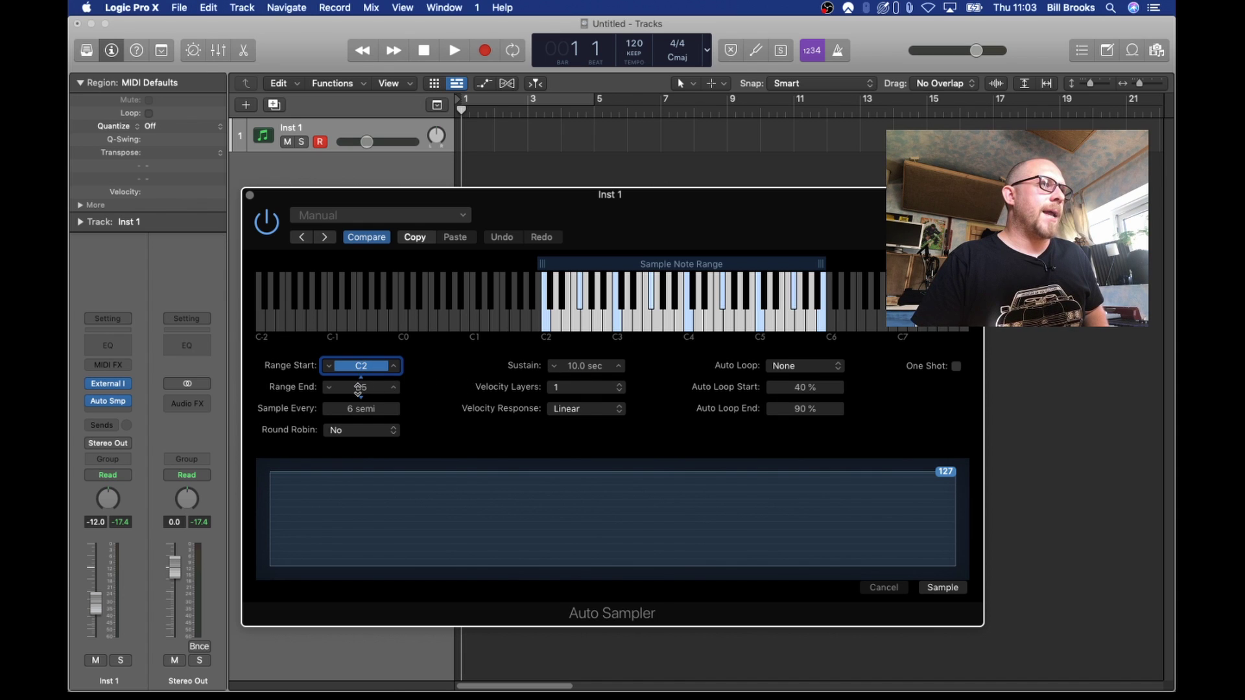
pyautogui.doubleClick(358, 388)
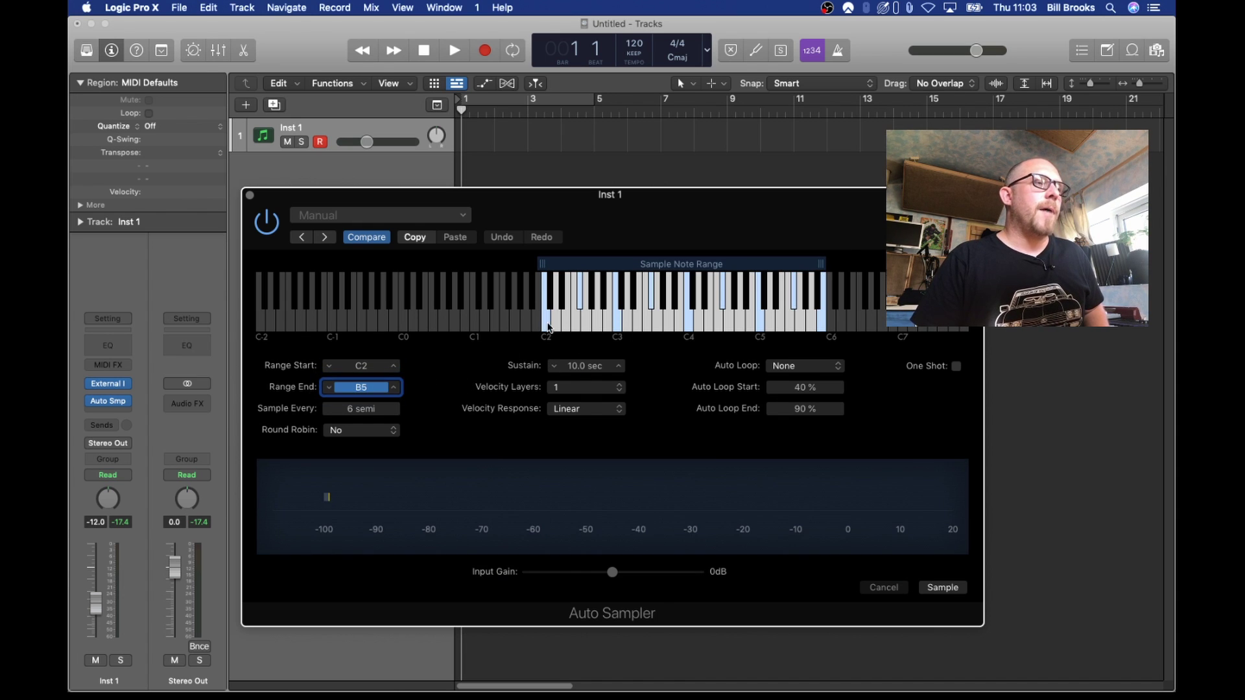
pyautogui.click(547, 329)
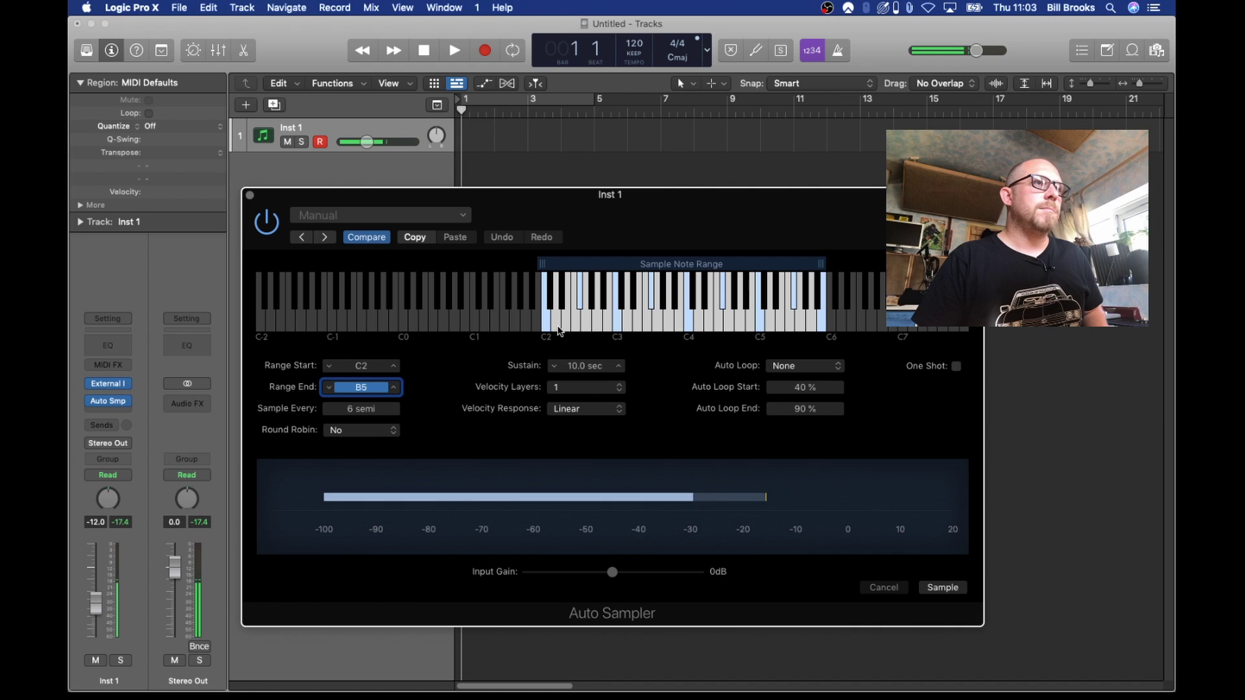
pyautogui.click(616, 332)
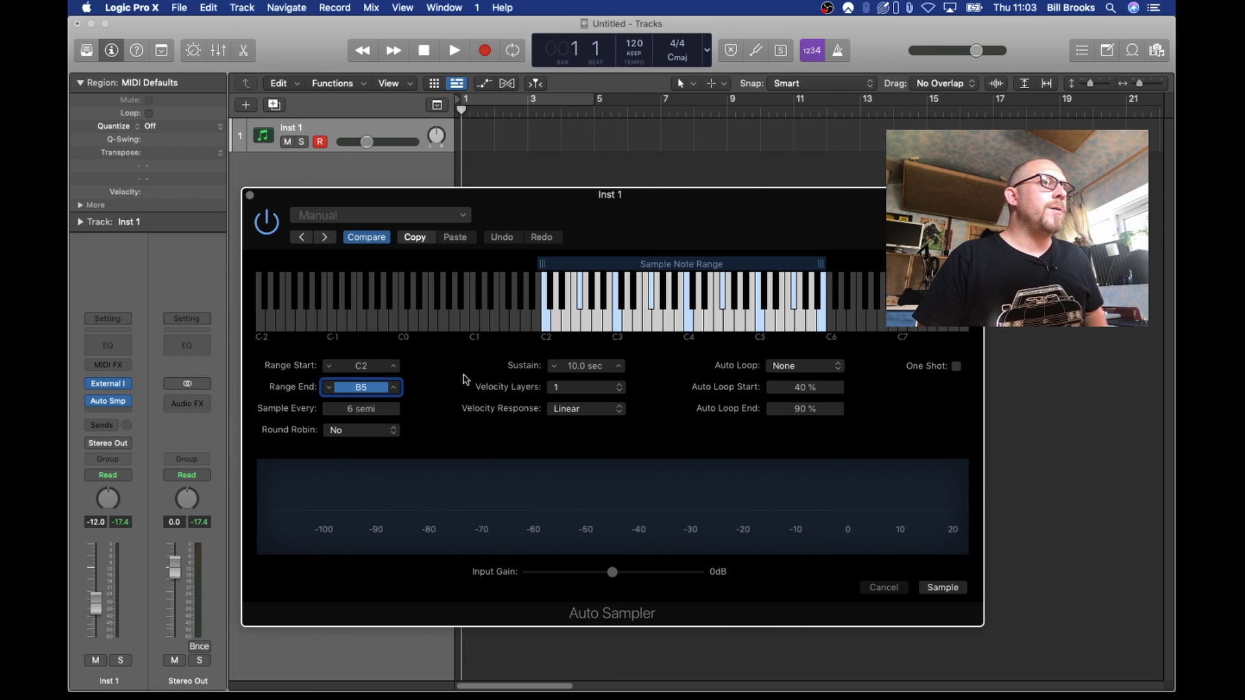
# Step: Lower the Sample Every interval step by step down to 1 semi
pyautogui.click(358, 409)
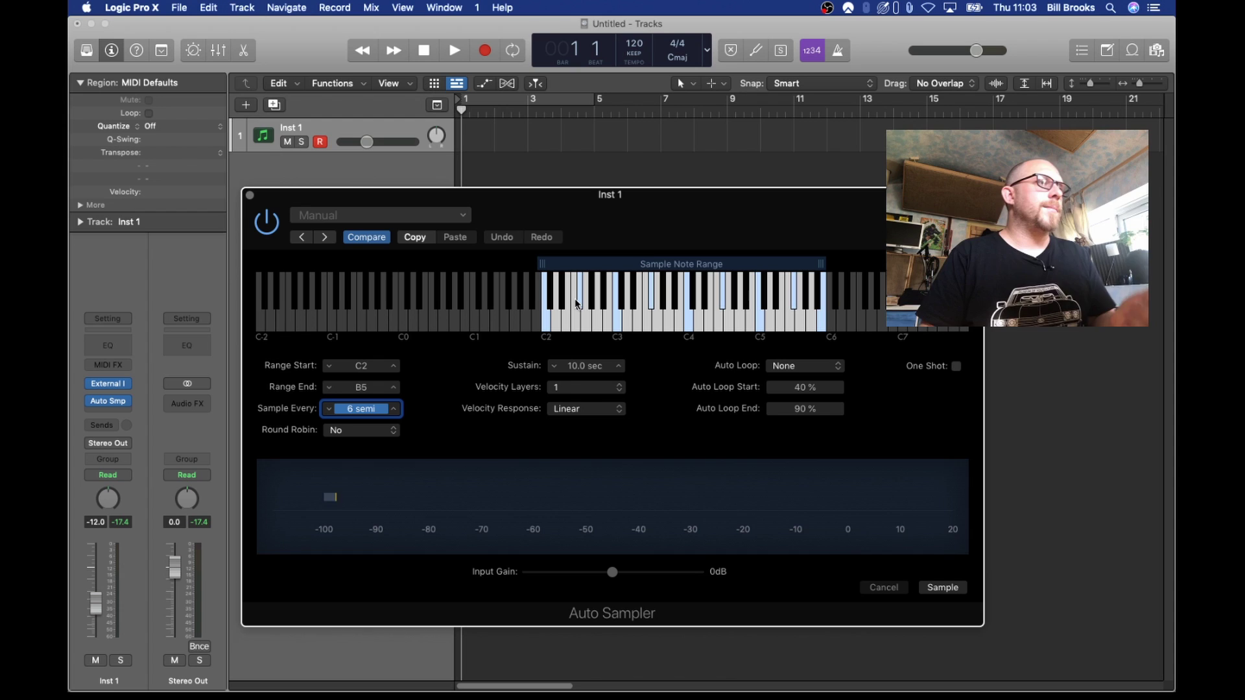
pyautogui.click(328, 410)
pyautogui.click(327, 411)
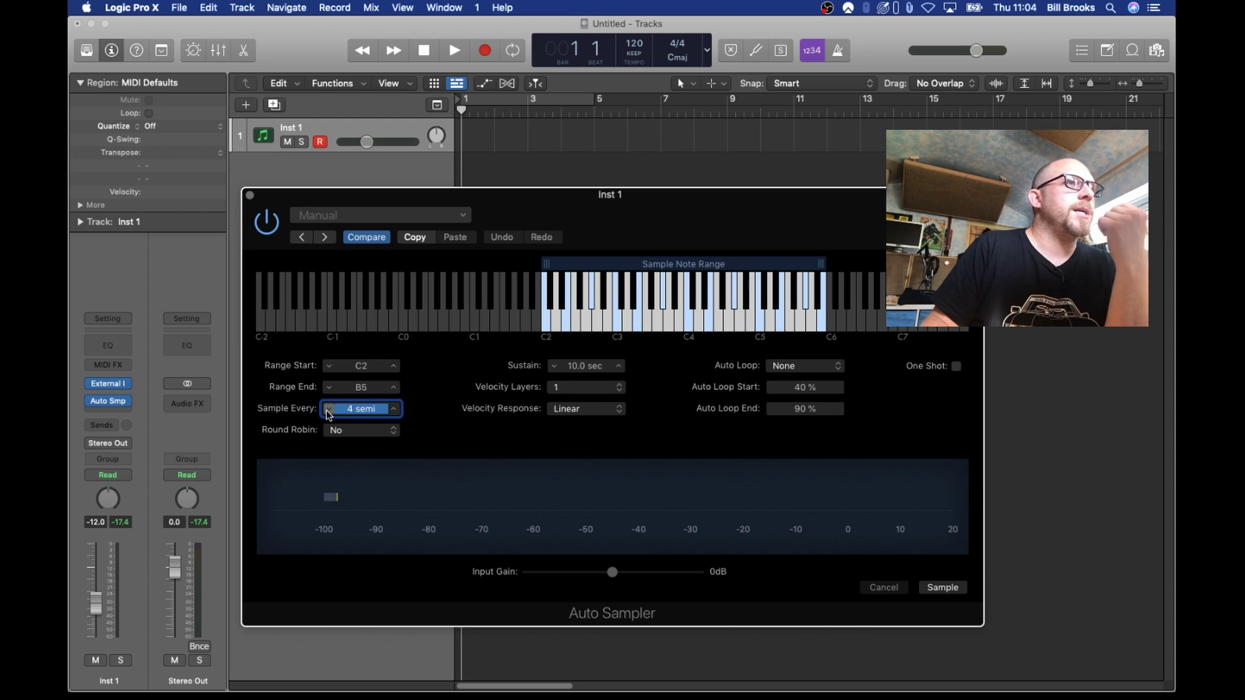
pyautogui.click(327, 409)
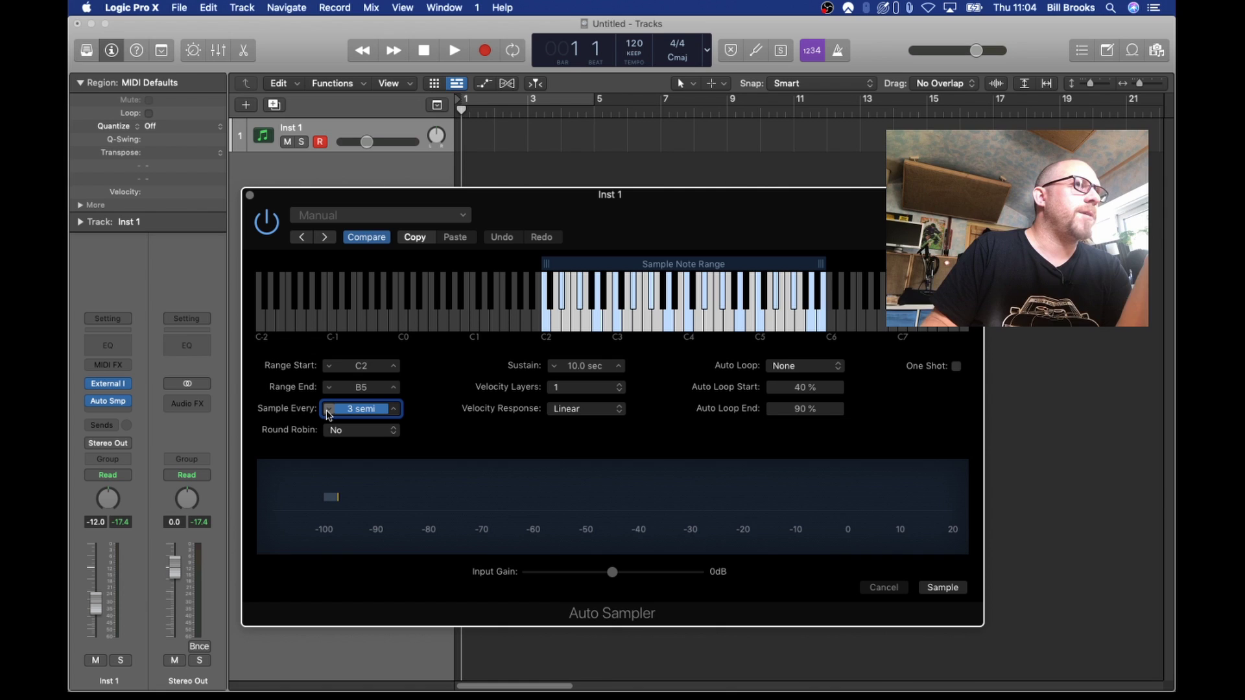
pyautogui.click(328, 410)
pyautogui.click(328, 410)
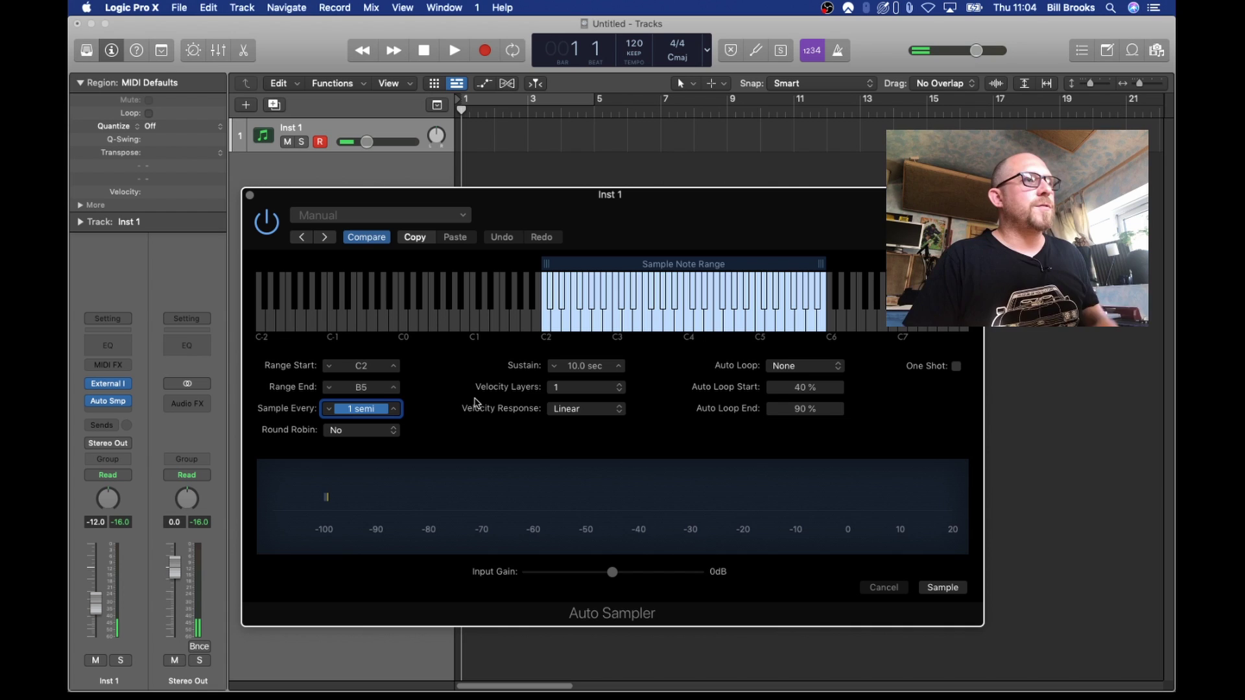
# Step: Change the Auto Sampler's sustain from 10.0 to 6.0 seconds
pyautogui.moveTo(582, 410)
pyautogui.click(586, 365)
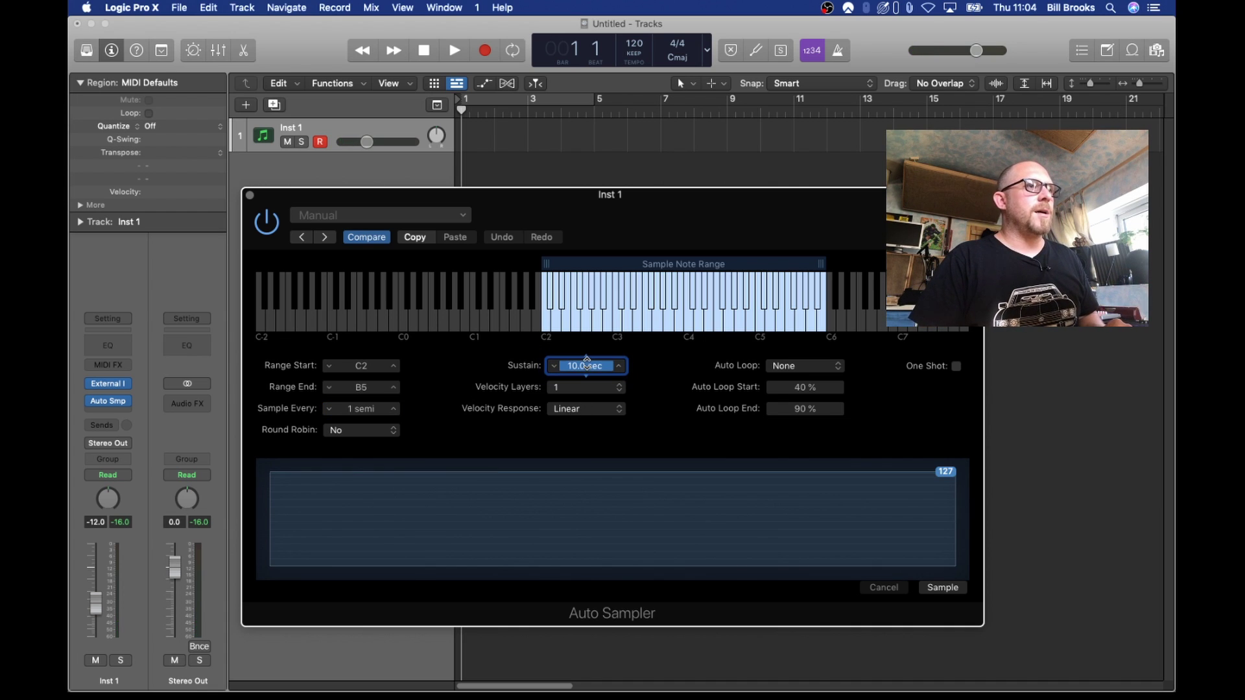
pyautogui.write('6')
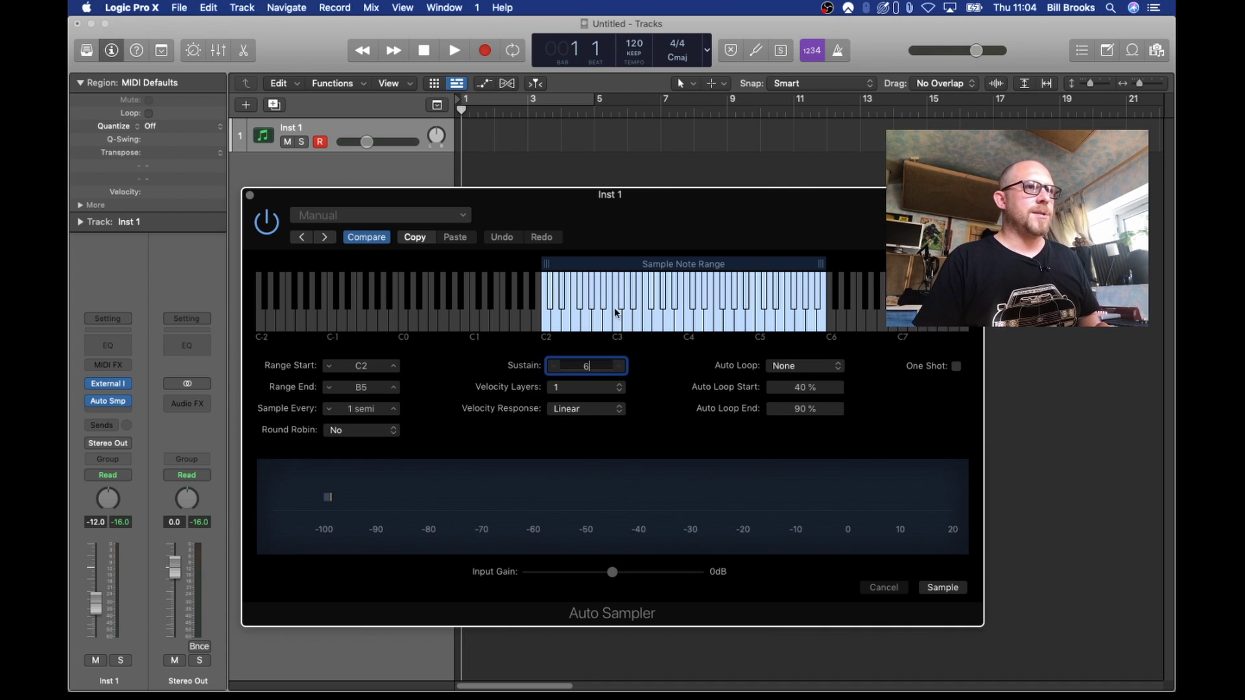
pyautogui.press('Return')
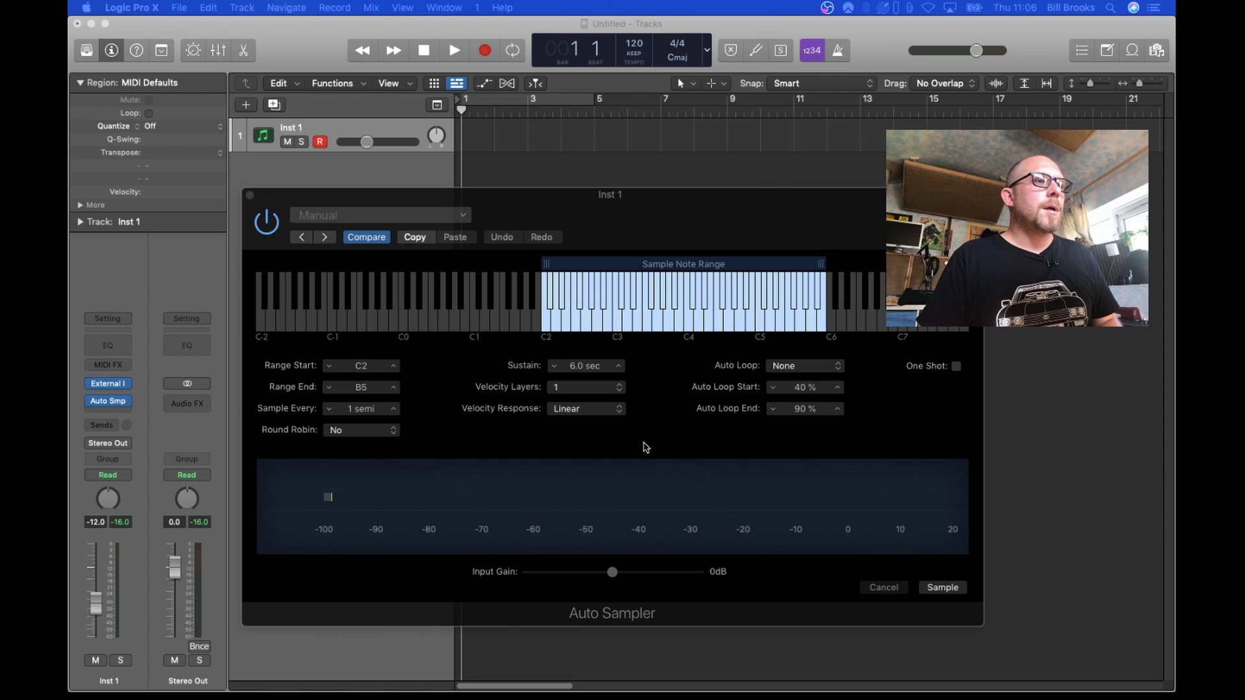
# Step: Start sampling and save the result as 'Moog SUB37 Stryngth'
pyautogui.click(928, 587)
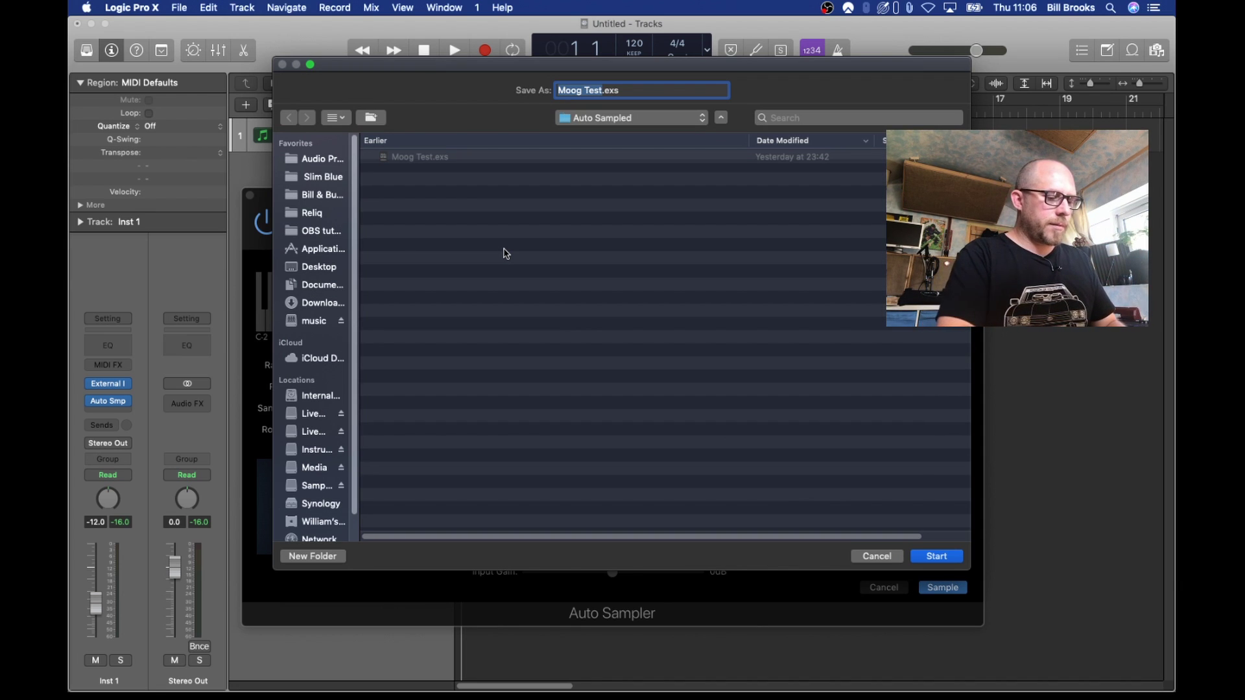
pyautogui.write('Moog SUB37 ')
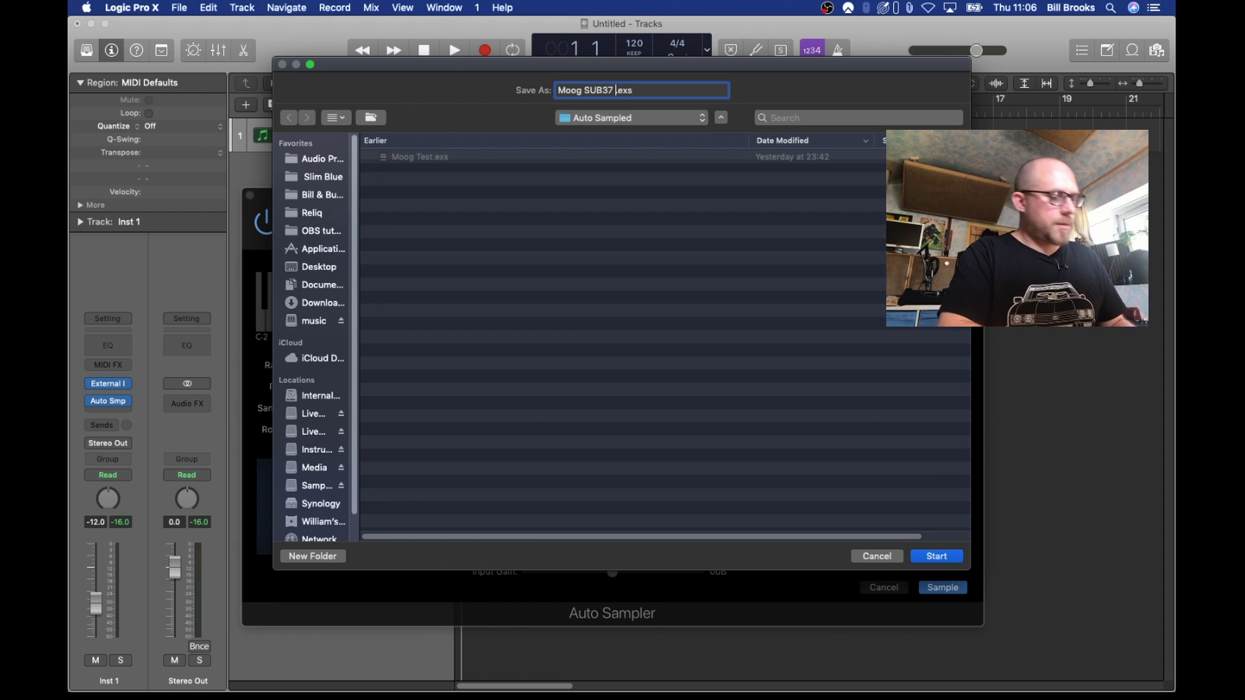
pyautogui.write('S')
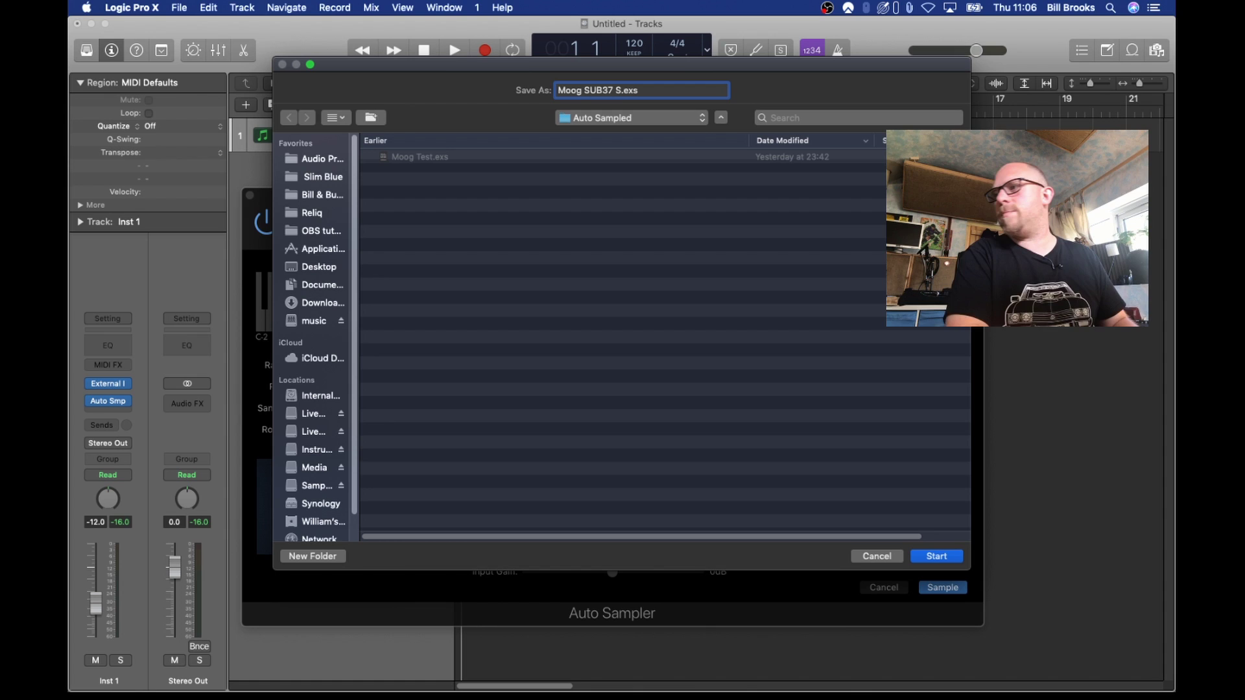
pyautogui.write('tryng')
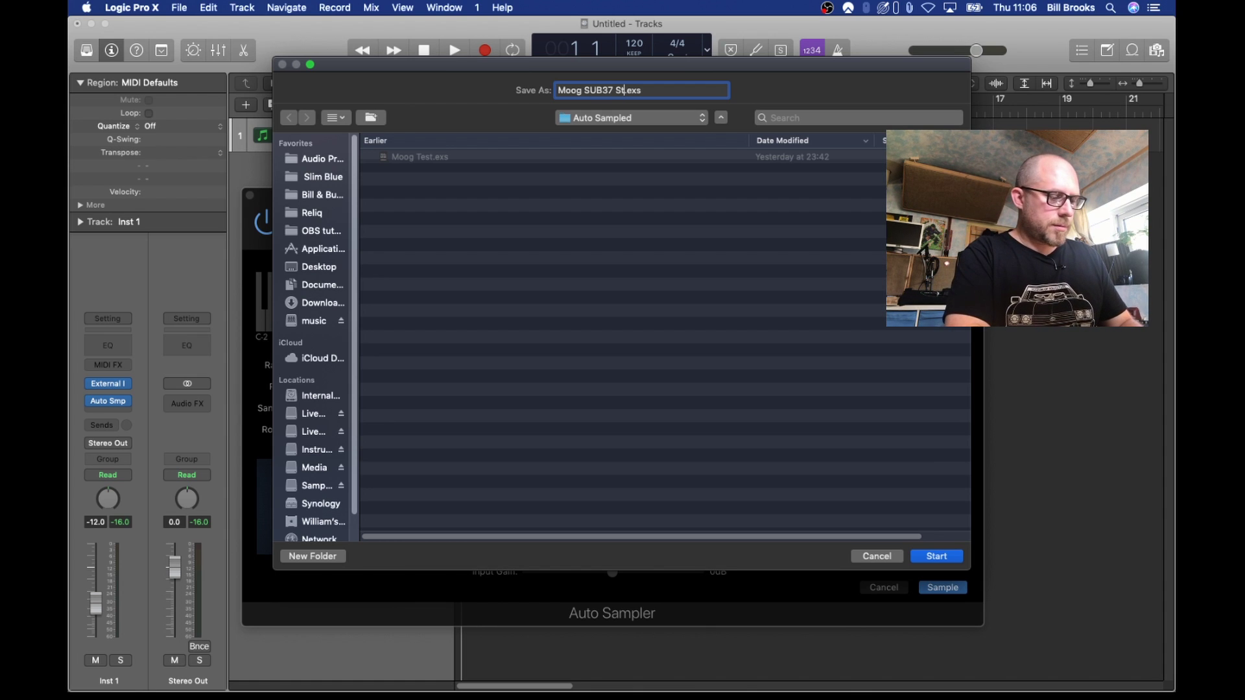
pyautogui.write('th')
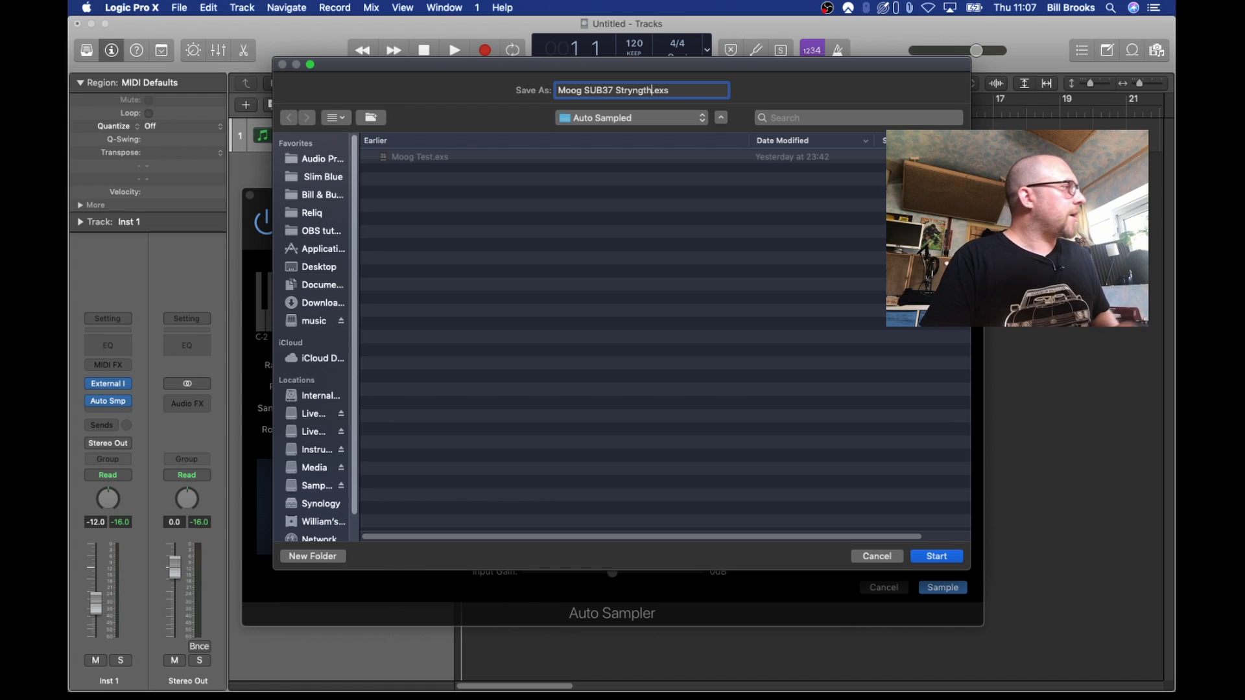
pyautogui.press('Return')
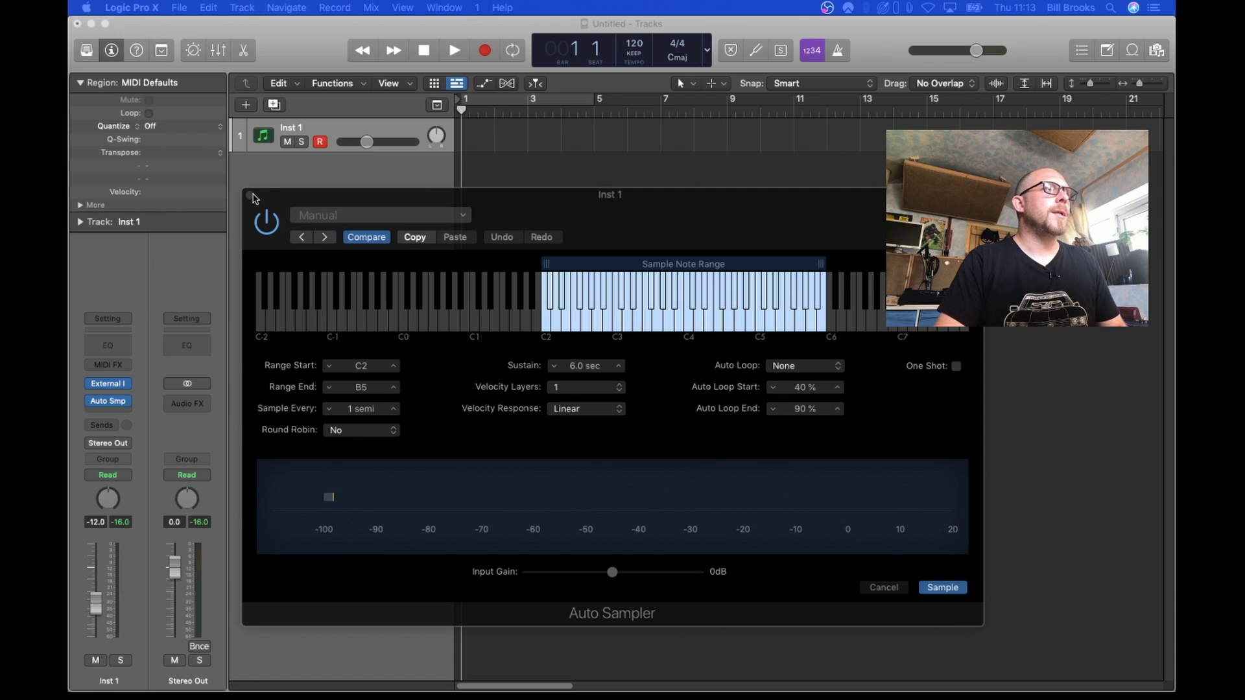
# Step: Close the Auto Sampler and add a second instrument track, bringing up its instrument plug-in list
pyautogui.click(250, 195)
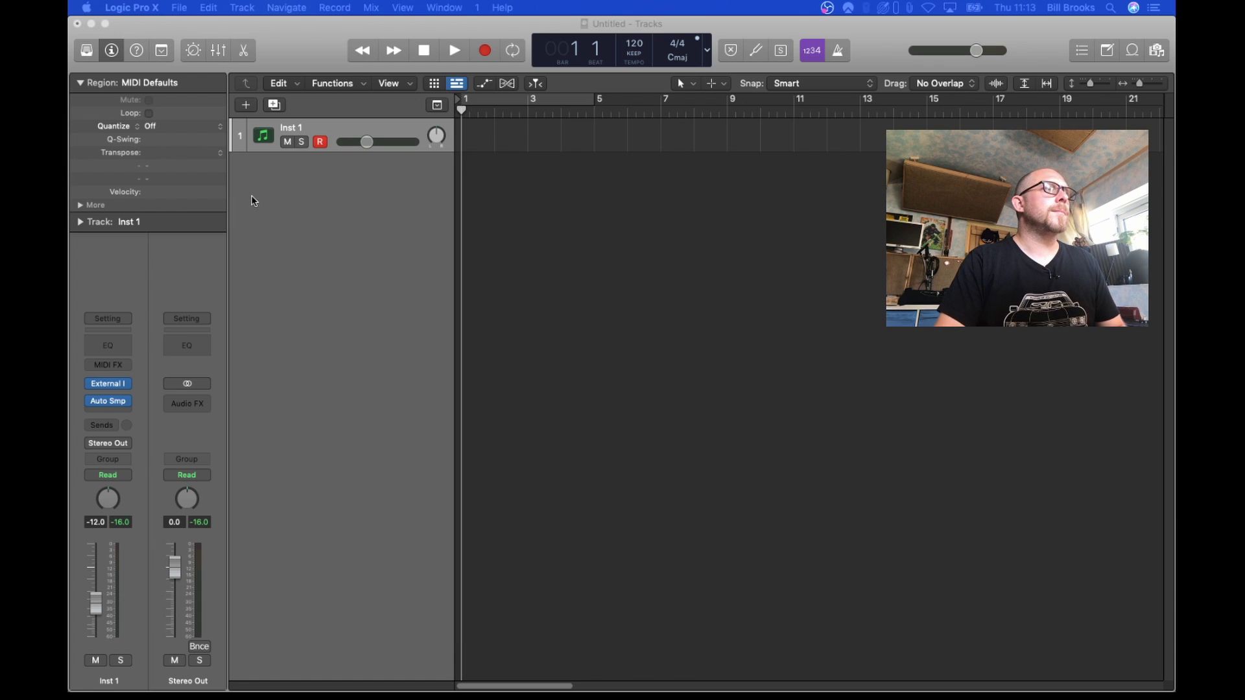
pyautogui.doubleClick(298, 180)
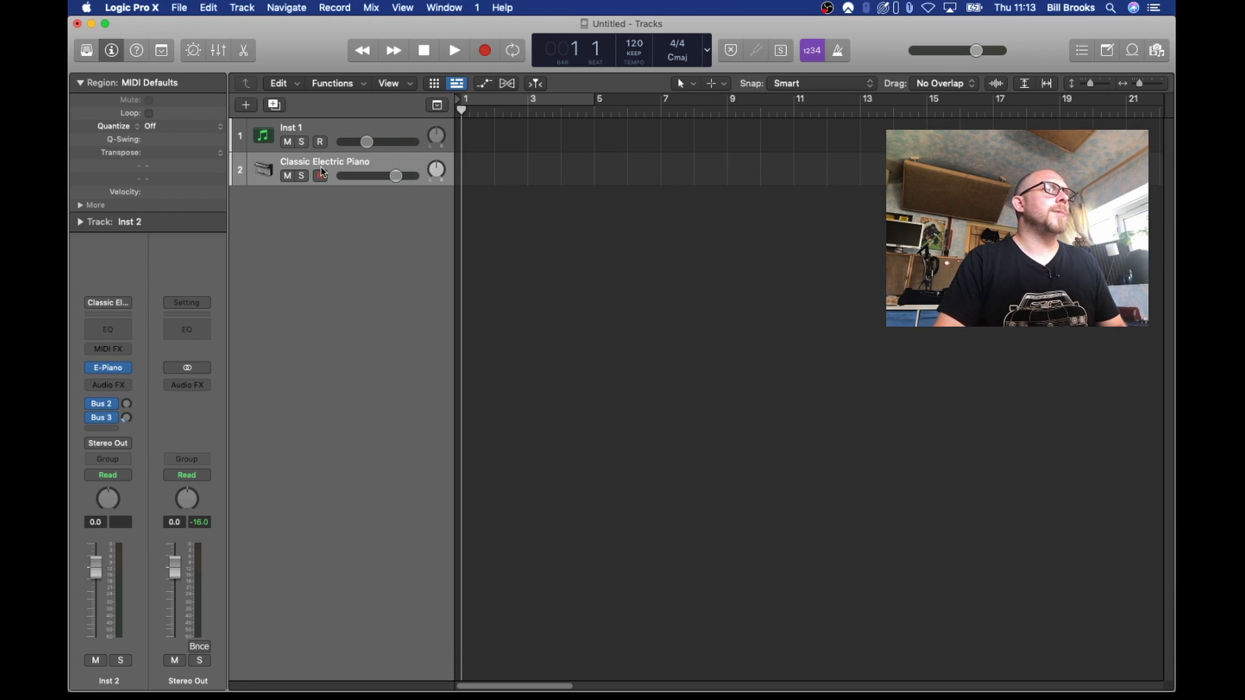
pyautogui.click(125, 368)
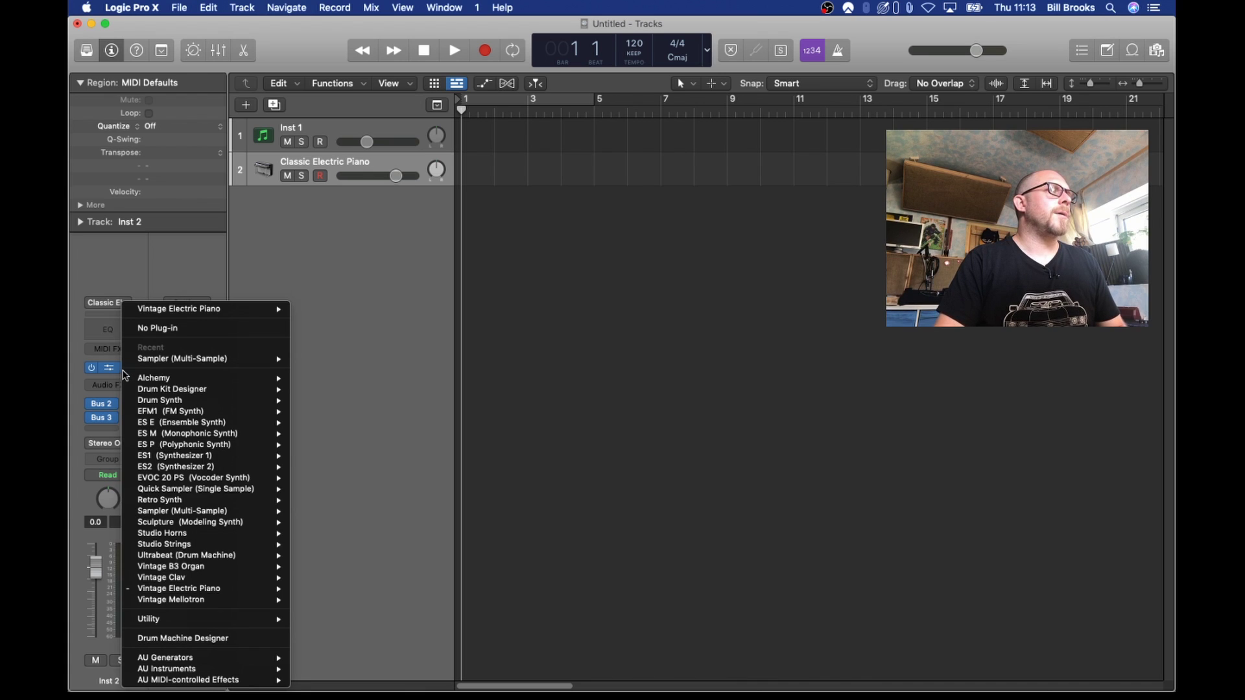
# Step: Put a stereo Sampler on track 2 and load the Auto Sampled 'Moog SUB37 Stryngth' preset
pyautogui.moveTo(195, 360)
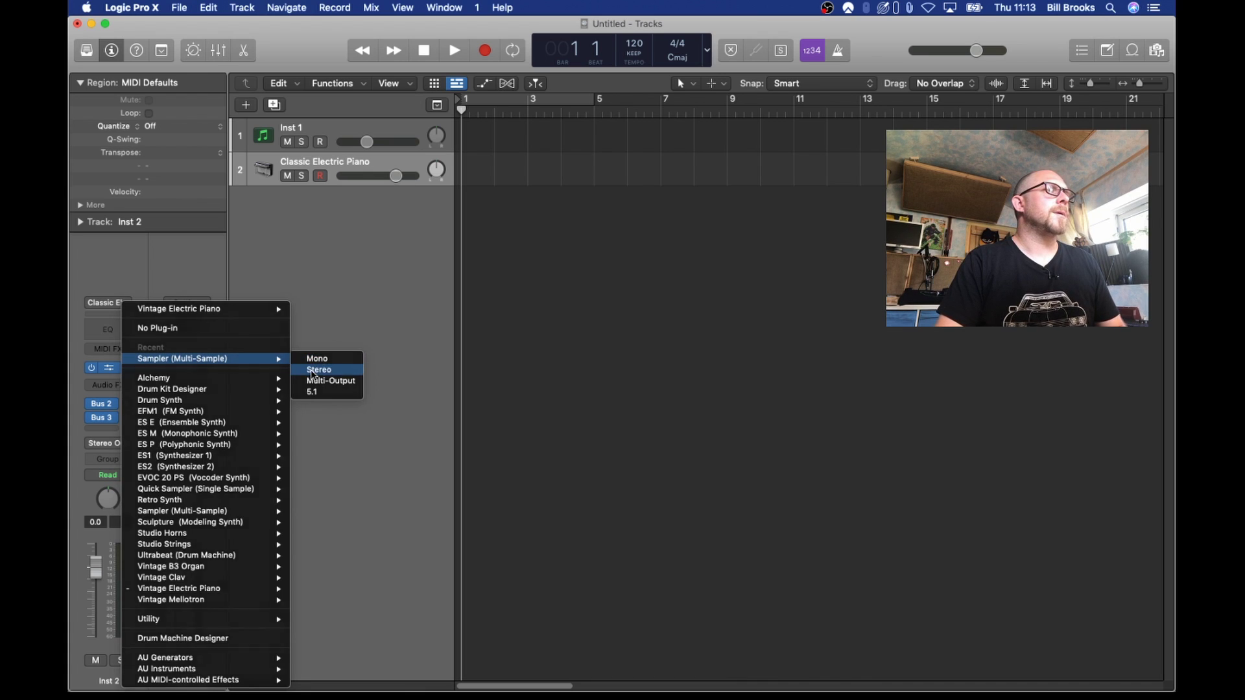
pyautogui.click(310, 370)
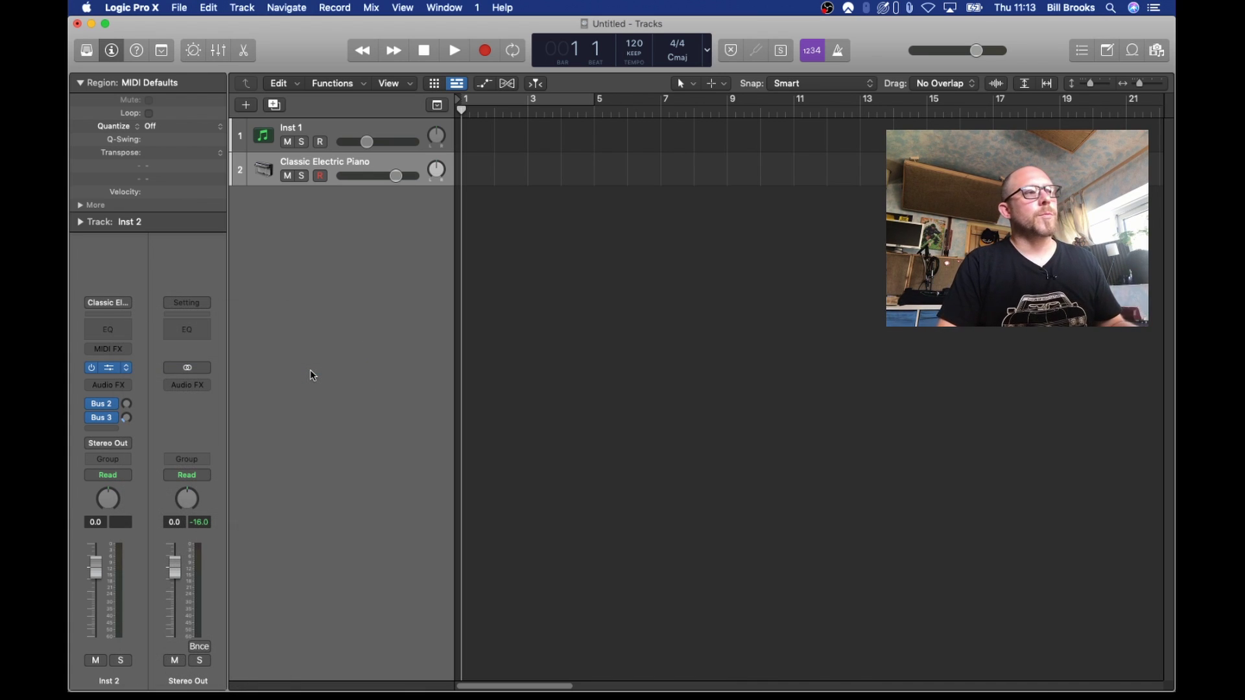
pyautogui.moveTo(595, 225); pyautogui.dragTo(289, 69)
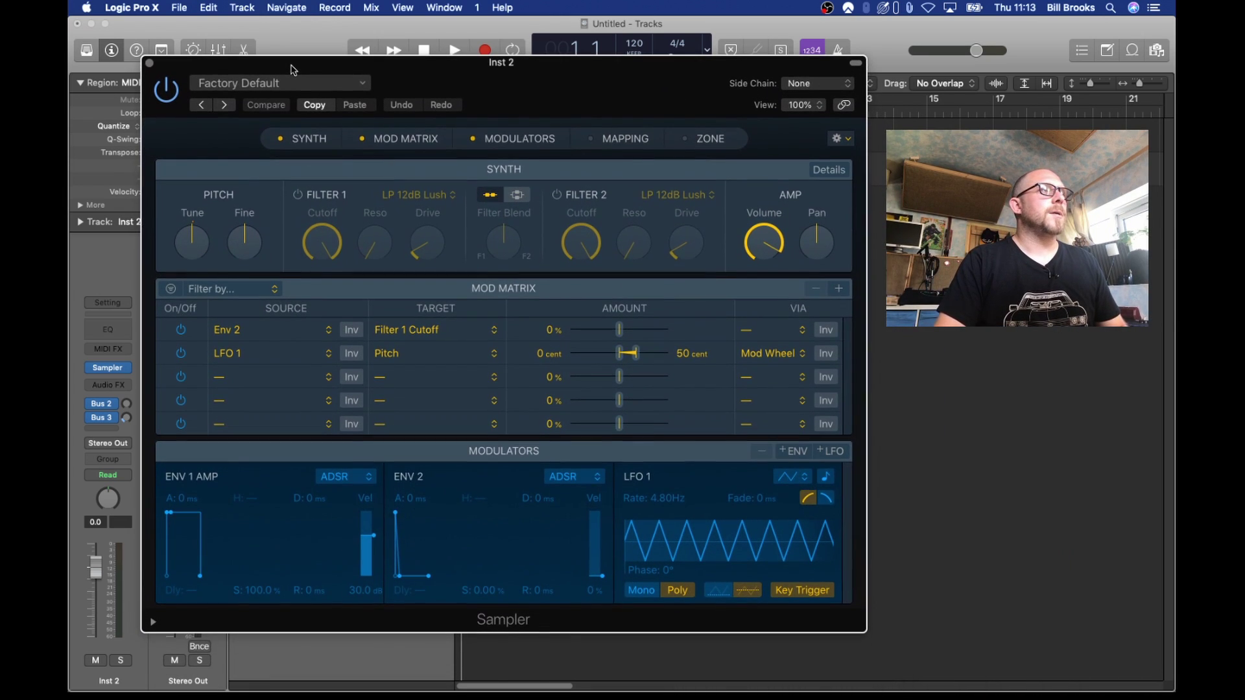
pyautogui.click(357, 86)
pyautogui.moveTo(335, 389)
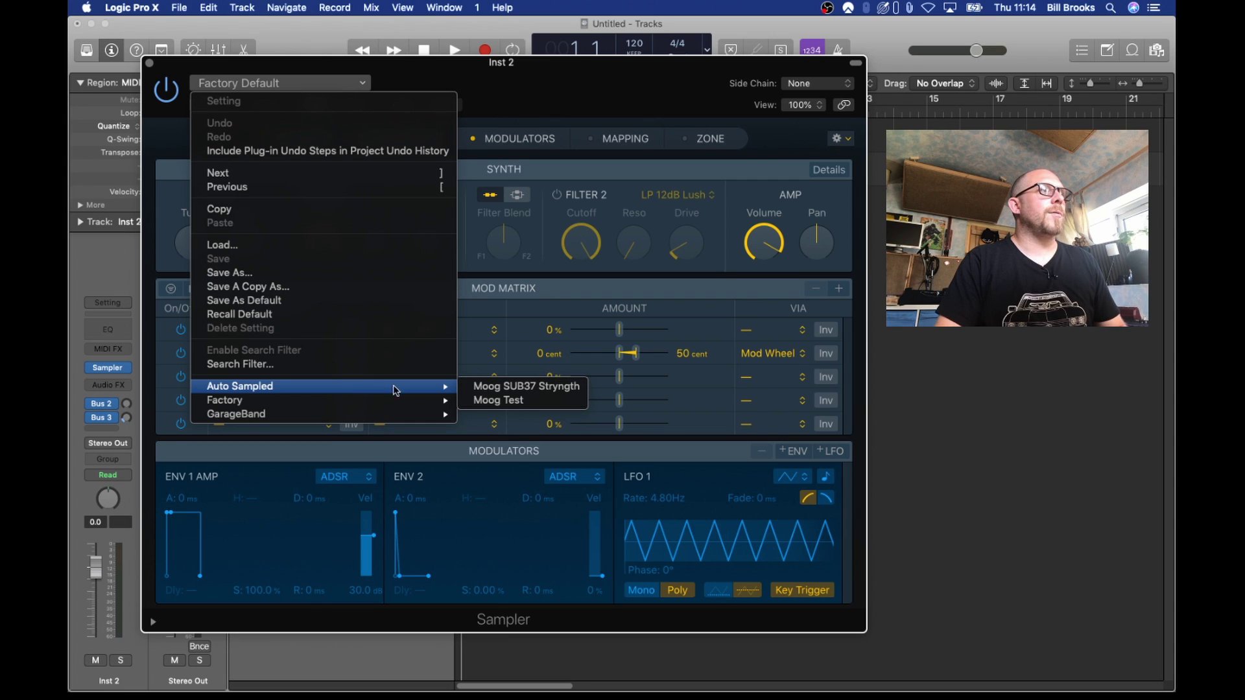
pyautogui.click(517, 388)
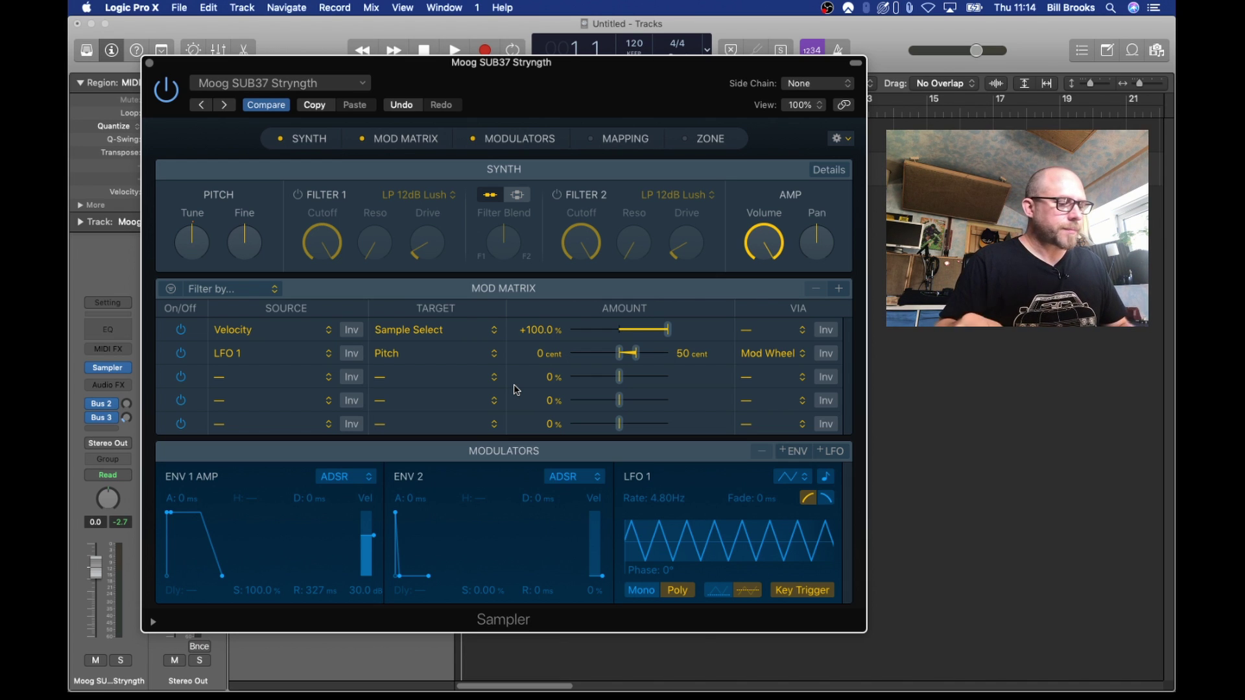
# Step: Switch to Ableton Live's Autosampler set and show the empty Sampler's zone editor
pyautogui.press('super+Tab')
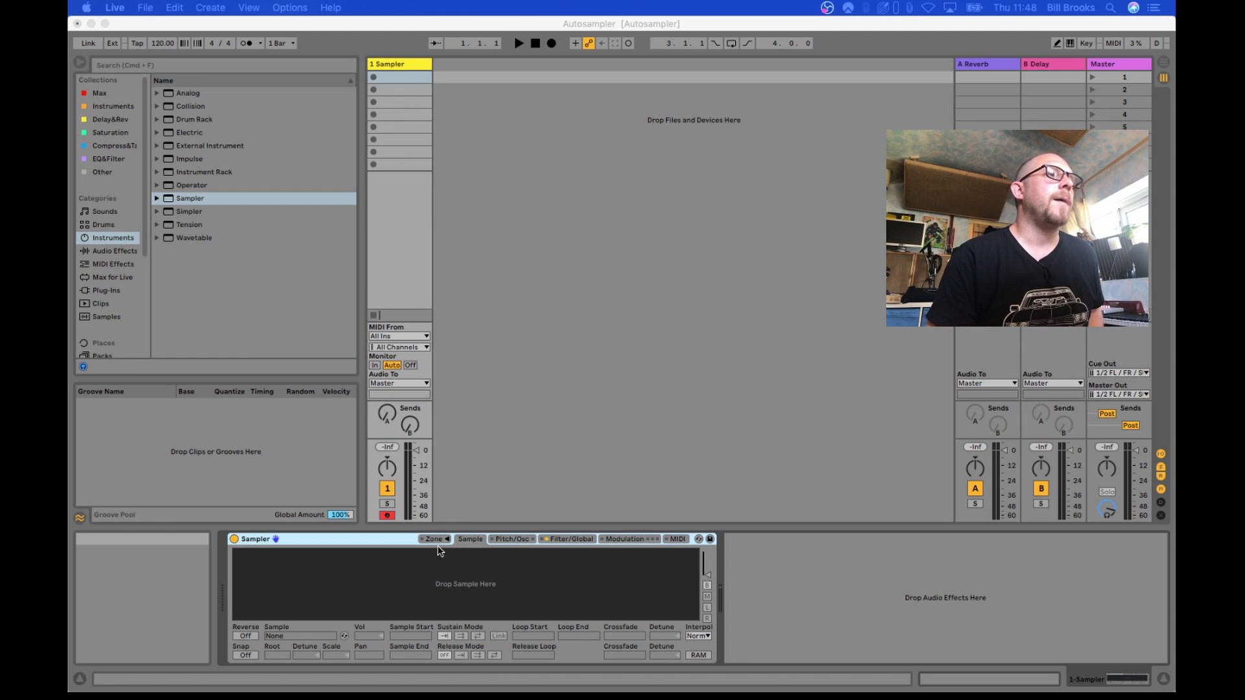
pyautogui.click(432, 545)
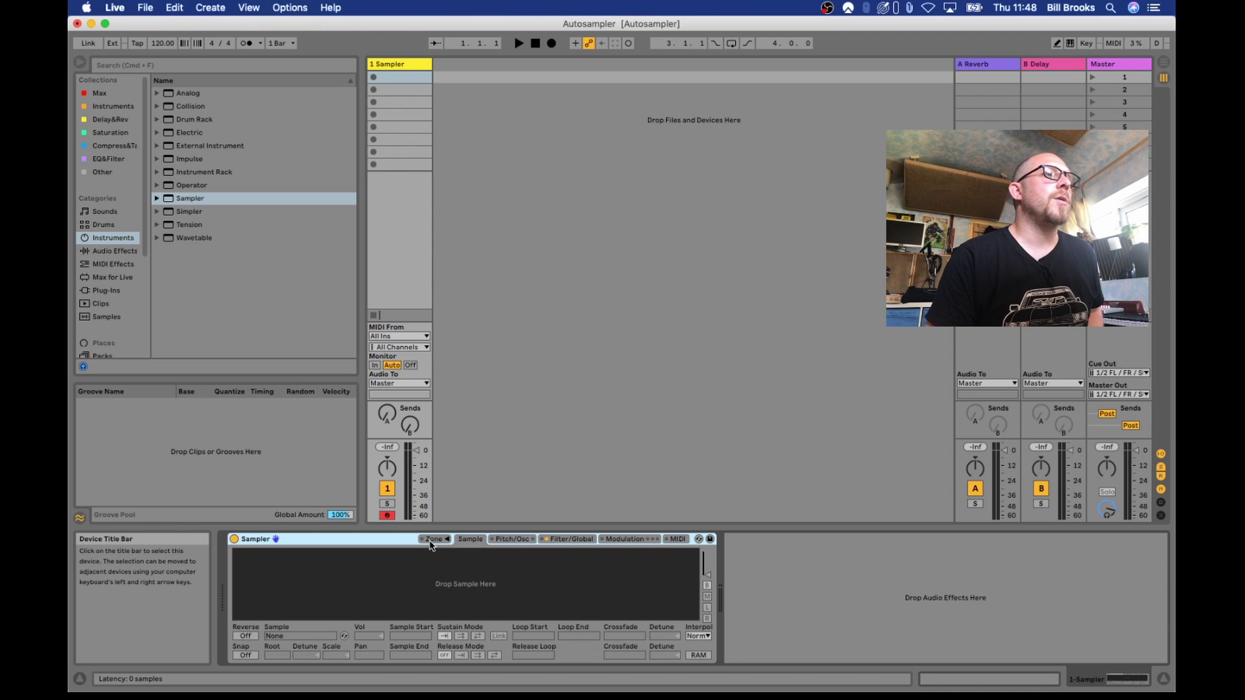
pyautogui.click(432, 540)
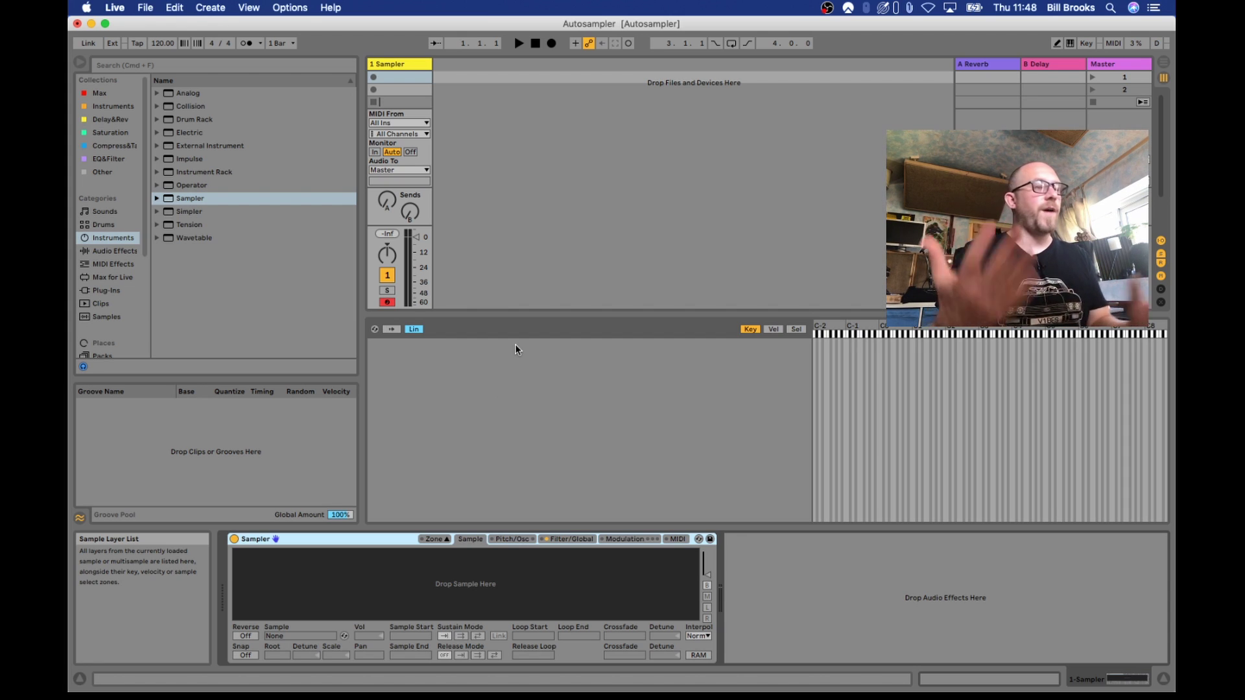
# Step: Search 'moog sub' to open the Moog SUB37 Stryngth samples folder, then list its parent folders
pyautogui.press('super+space')
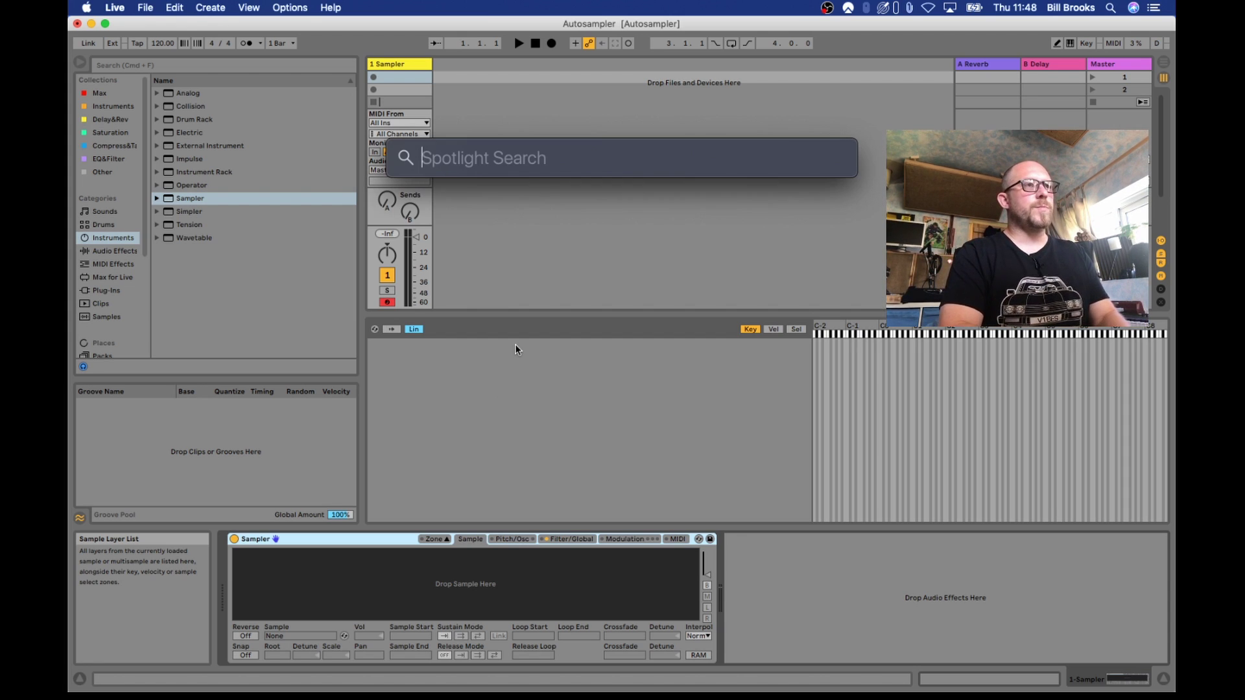
pyautogui.write('moog')
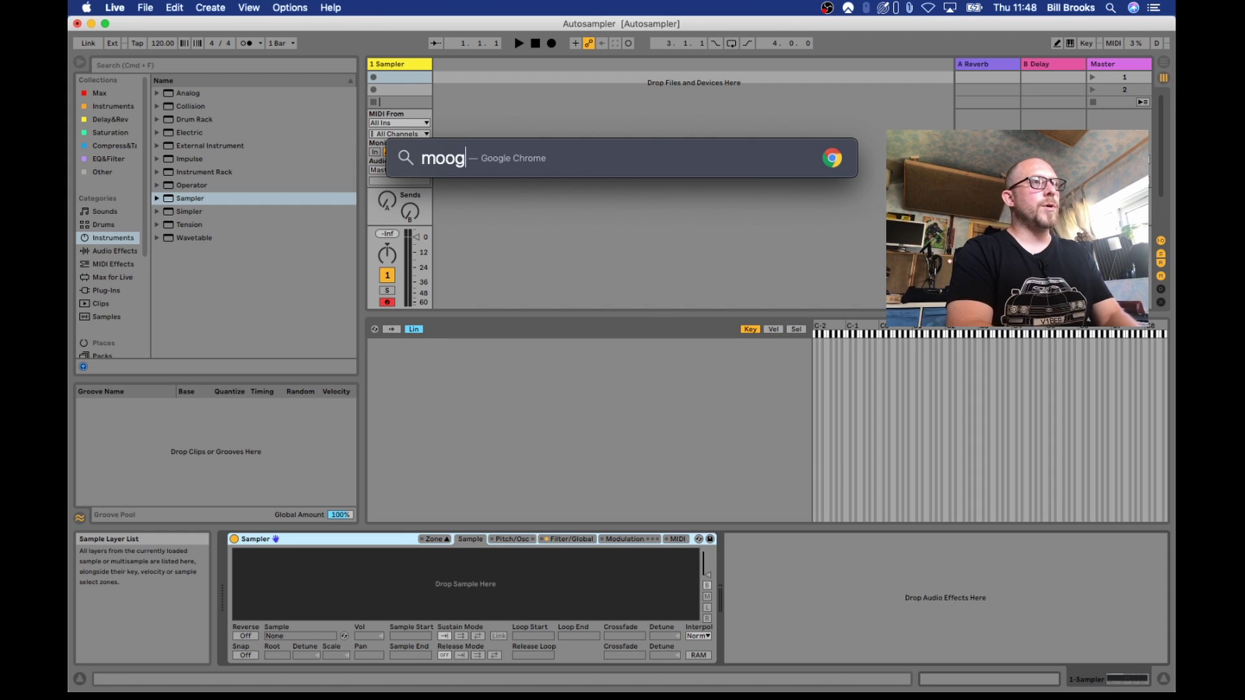
pyautogui.write(' sub')
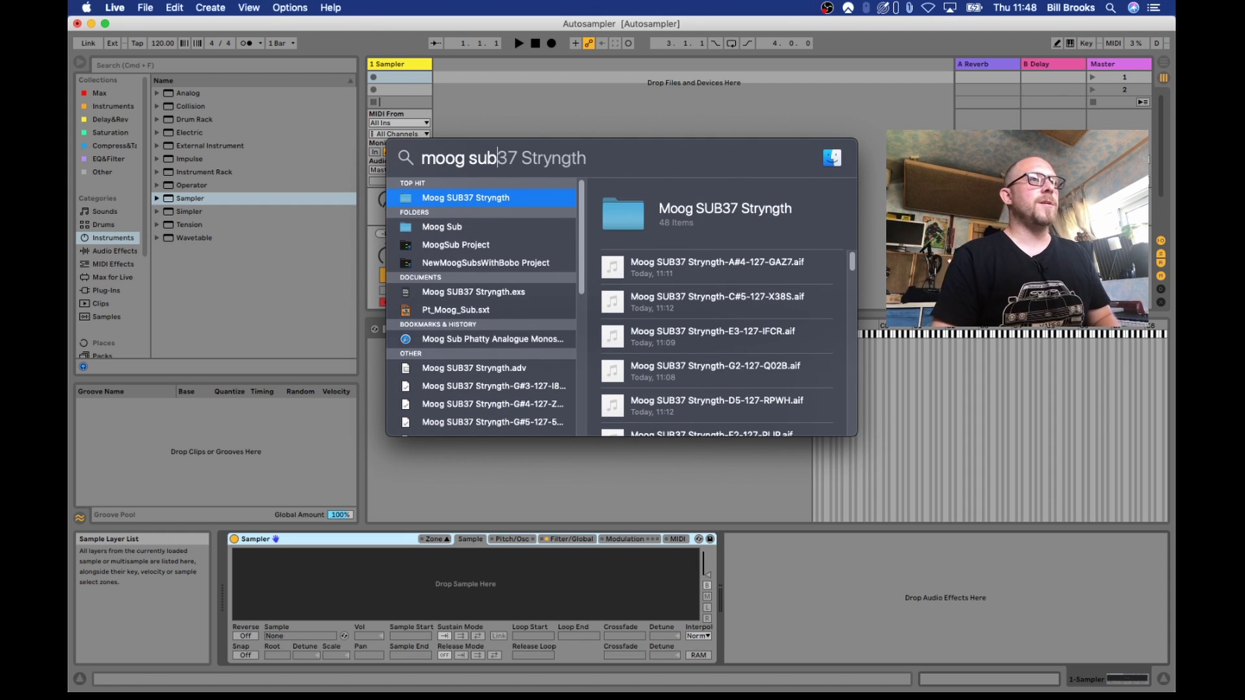
pyautogui.press('Return')
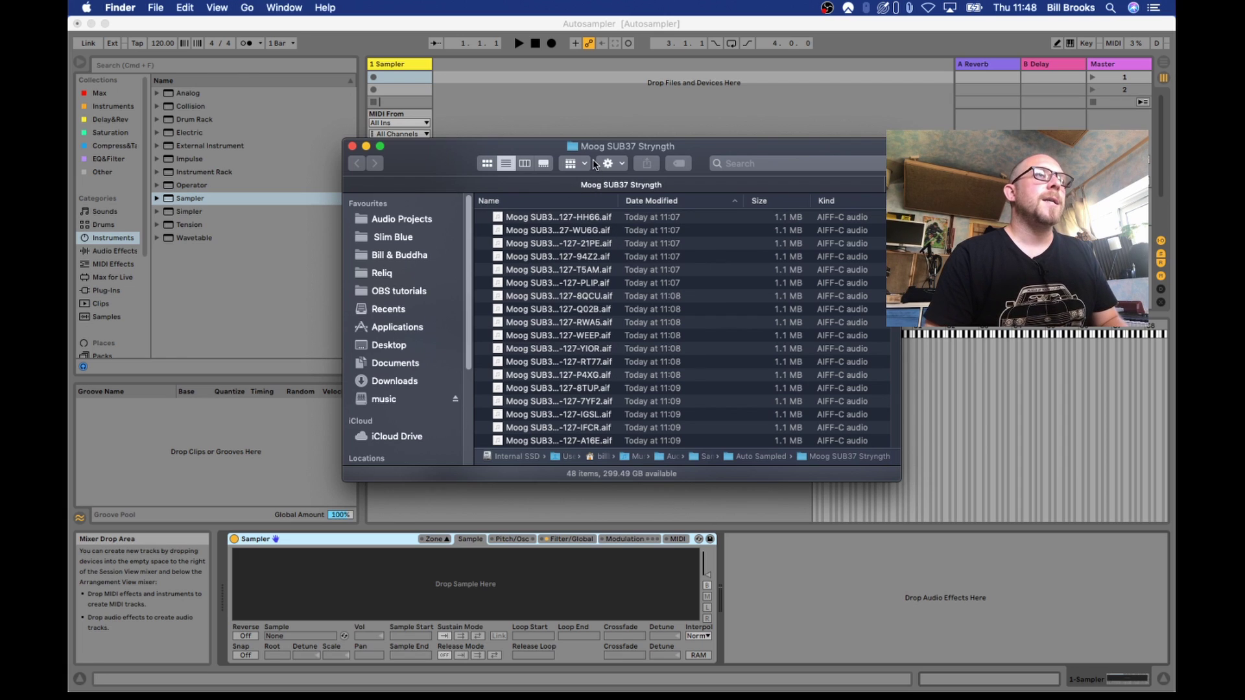
pyautogui.rightClick(591, 149)
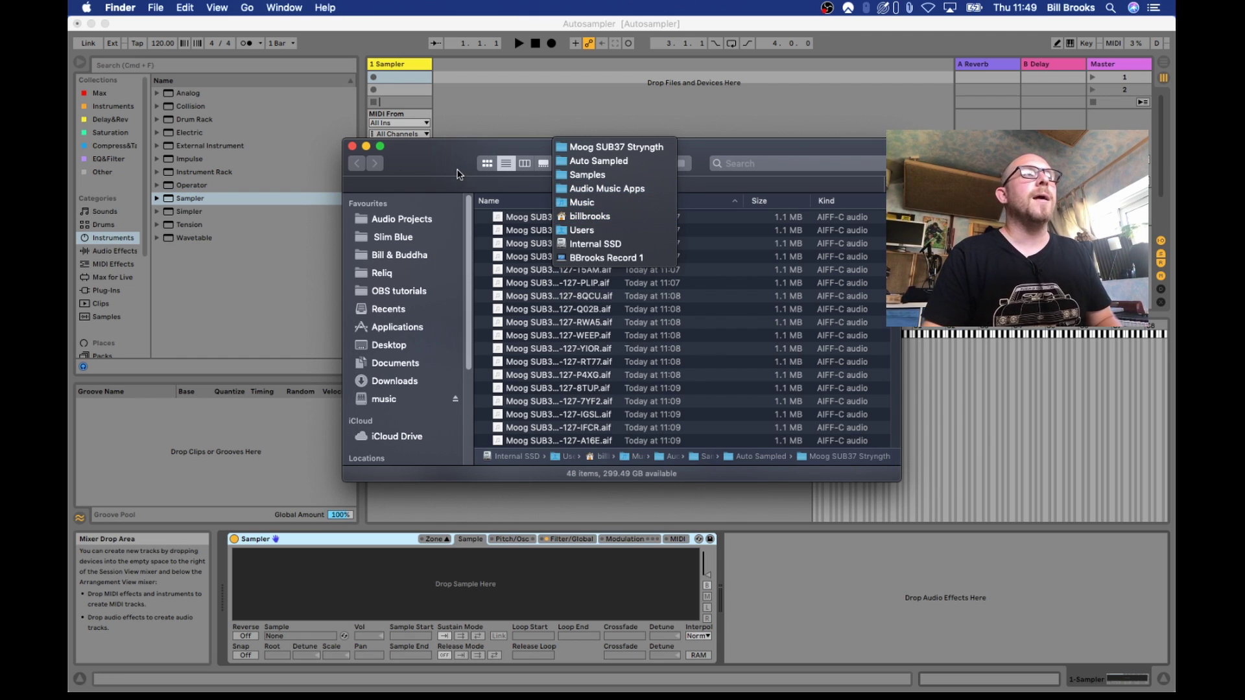
# Step: Copy the Moog SUB37 Stryngth folder from Auto Sampled into Instruments' Autosampled Synths folder
pyautogui.click(577, 145)
pyautogui.keyDown('super'); pyautogui.click(578, 144); pyautogui.keyUp('super')
pyautogui.click(574, 161)
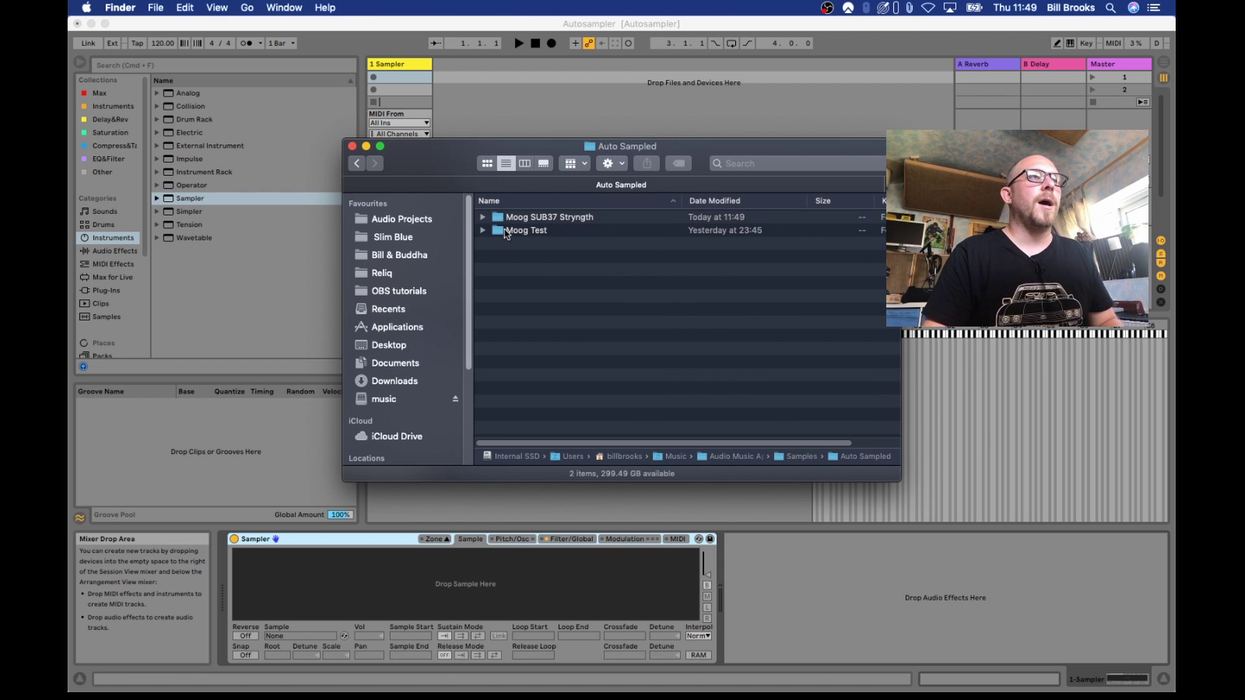
pyautogui.scroll(-5, 469, 274)
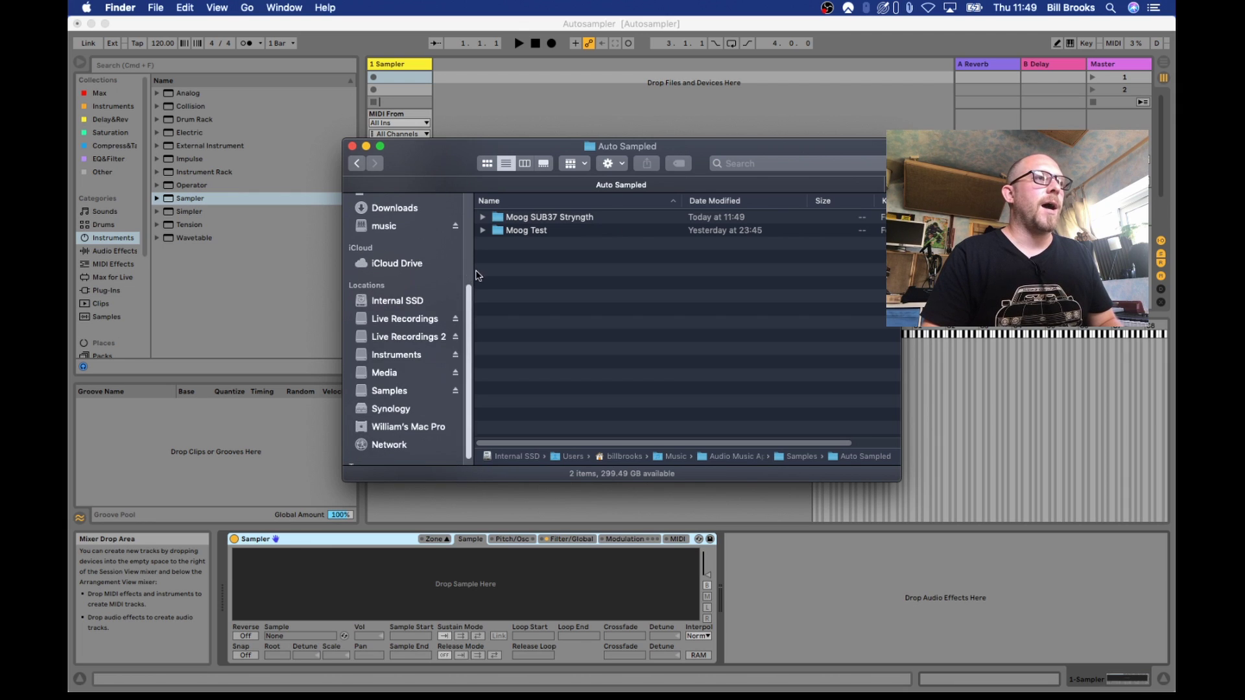
pyautogui.moveTo(528, 221)
pyautogui.mouseDown()
pyautogui.moveTo(428, 379)
pyautogui.moveTo(397, 360)
pyautogui.moveTo(530, 286)
pyautogui.moveTo(547, 233)
pyautogui.mouseUp()
pyautogui.doubleClick(539, 231)
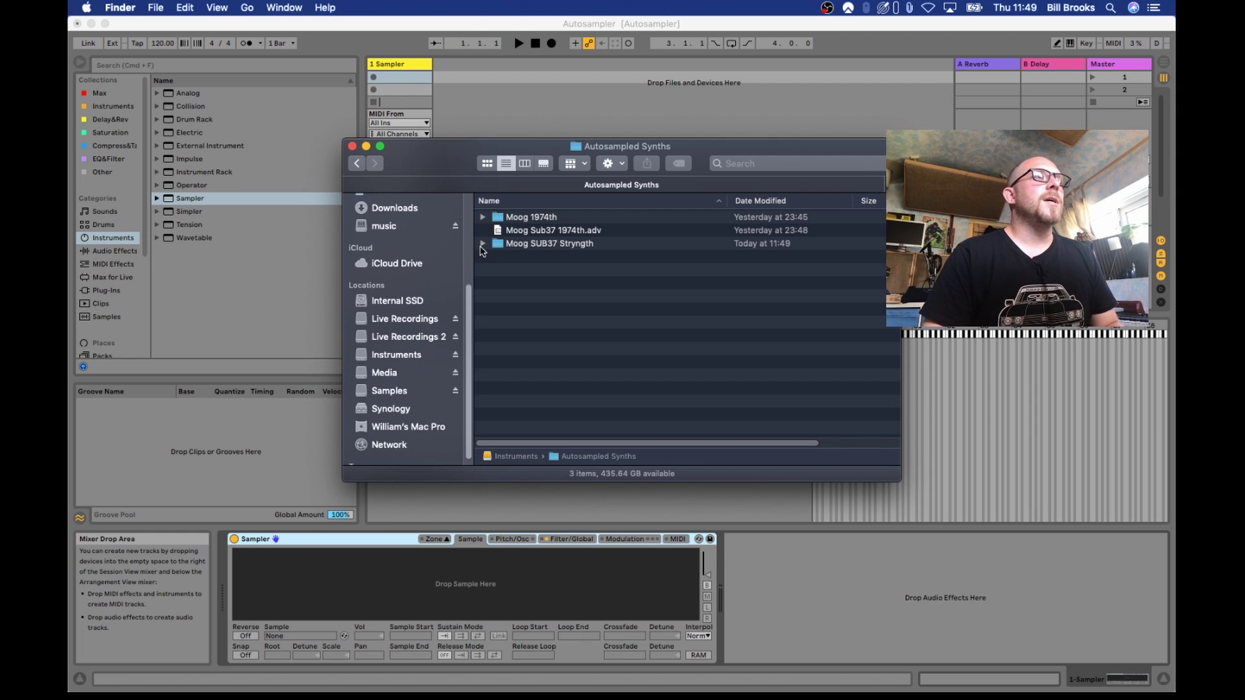
# Step: Open the Moog SUB37 Stryngth folder inside Autosampled Synths
pyautogui.click(482, 244)
pyautogui.doubleClick(496, 245)
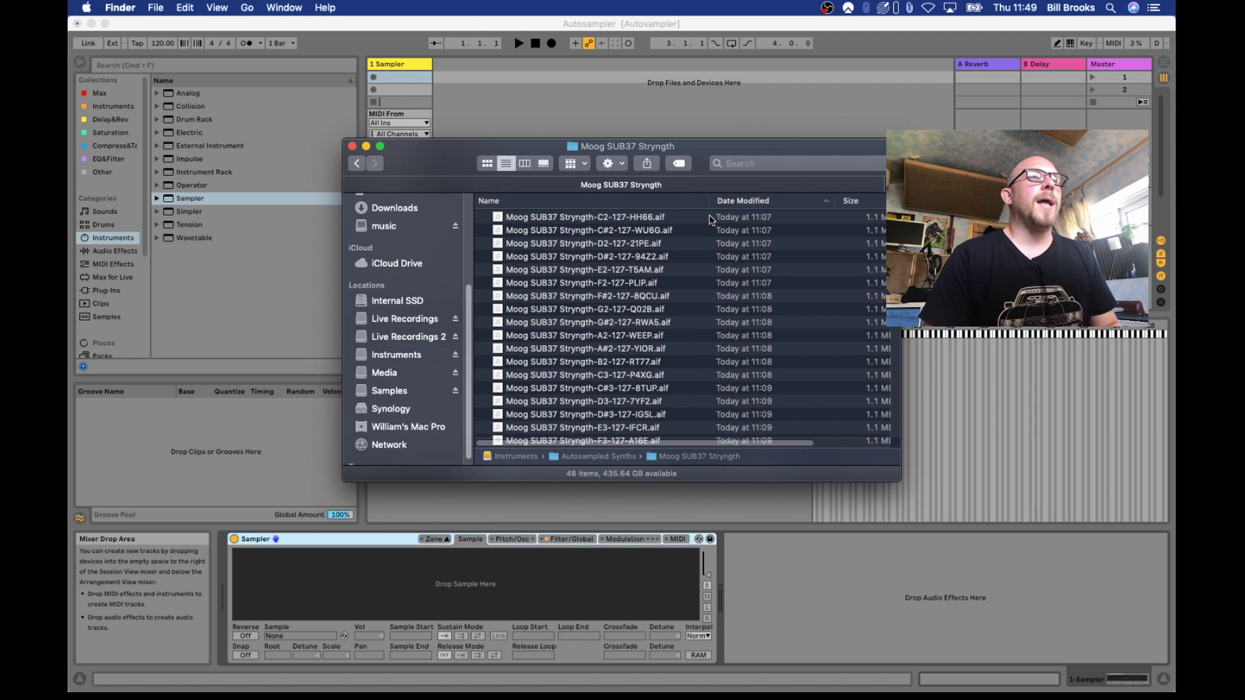
pyautogui.click(729, 202)
pyautogui.click(730, 202)
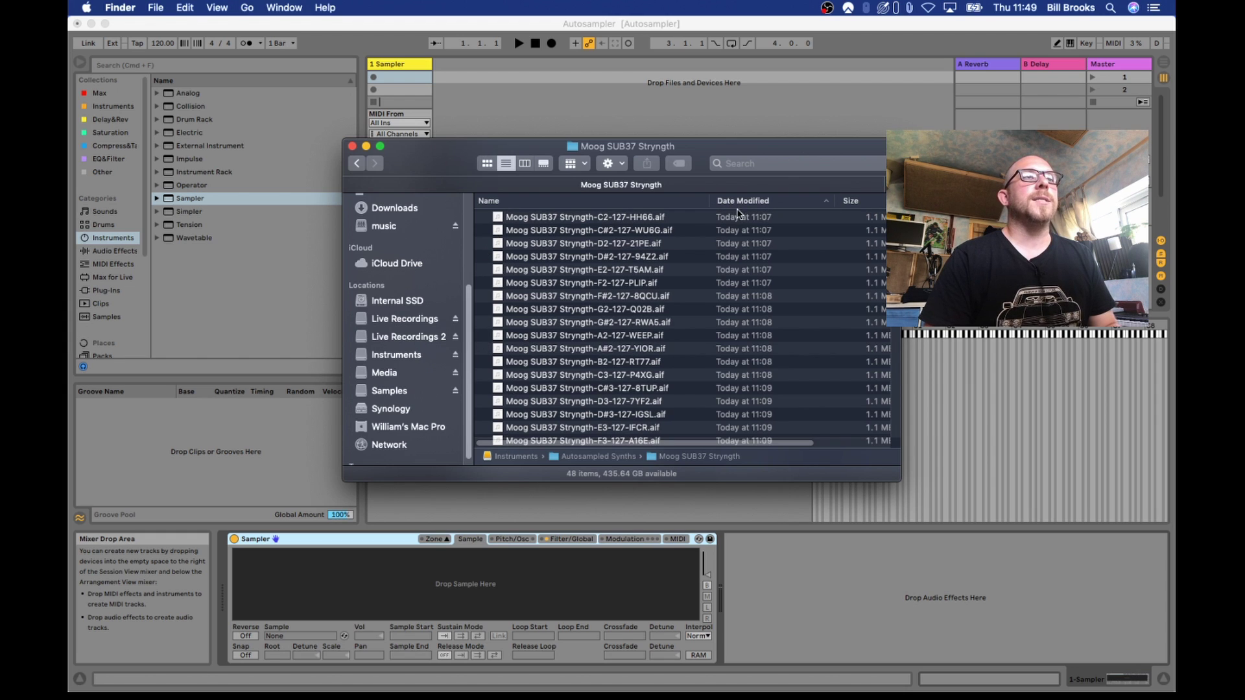
# Step: Select all 48 sample files, starting with C2, and drag them to Live's Sampler
pyautogui.click(603, 219)
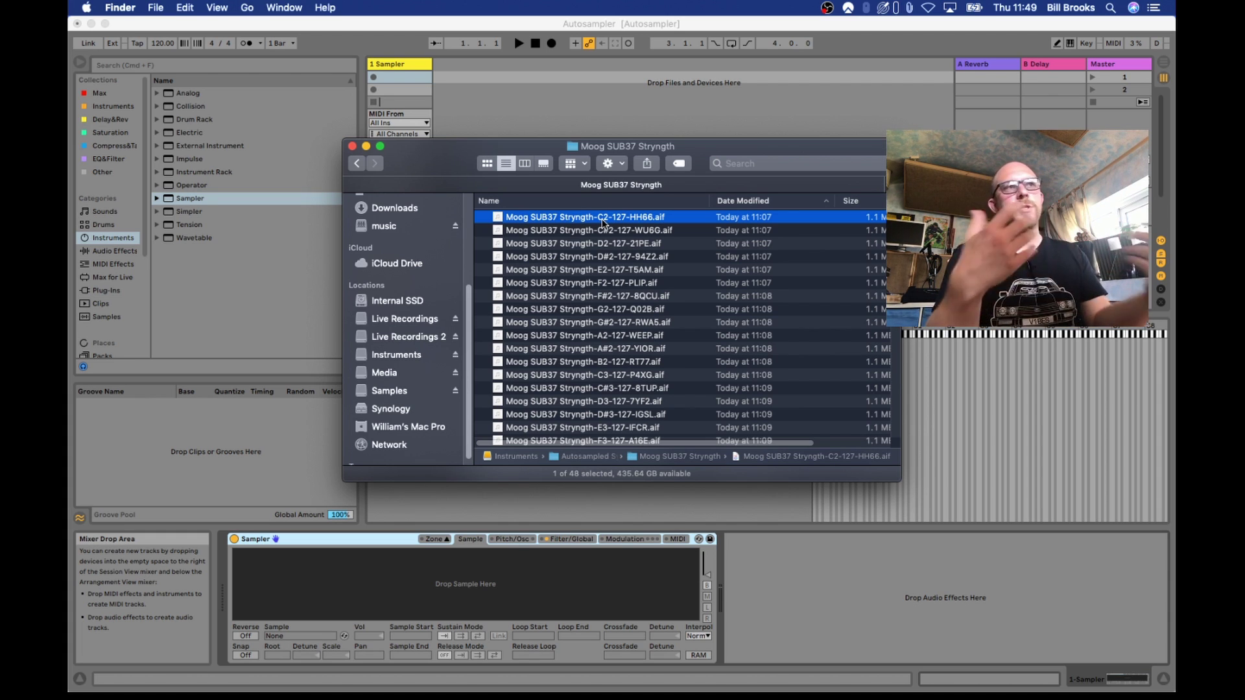
pyautogui.scroll(-10, 571, 274)
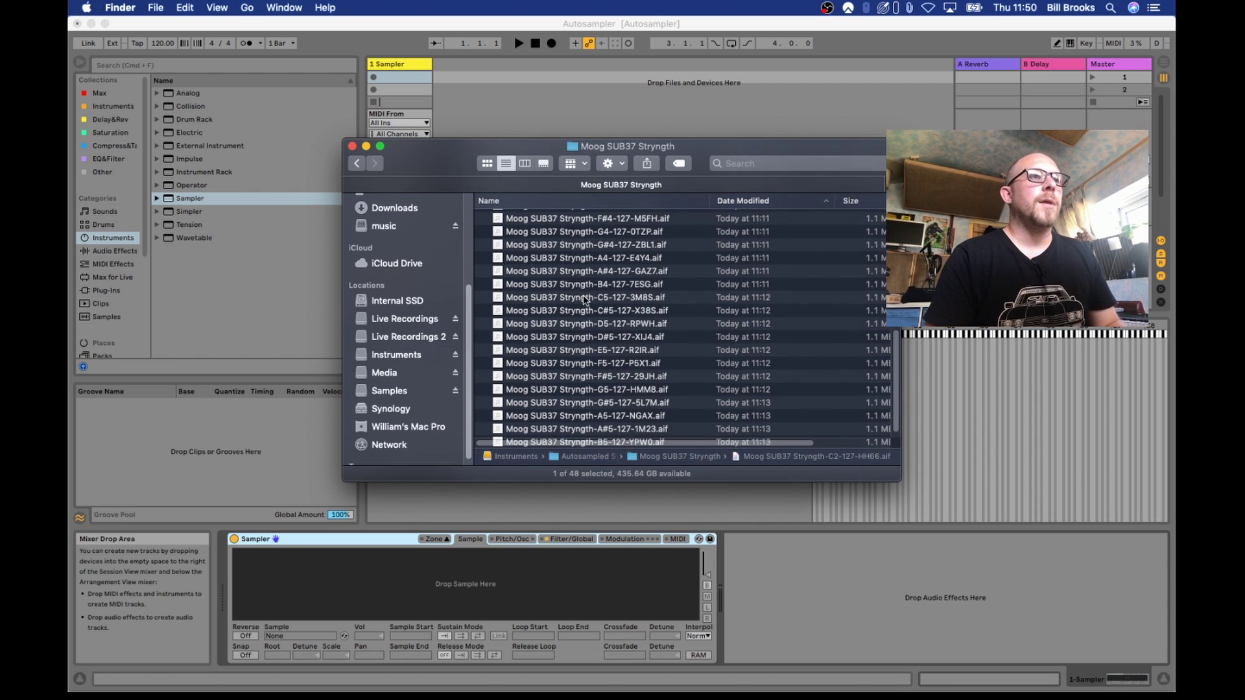
pyautogui.press('super+a')
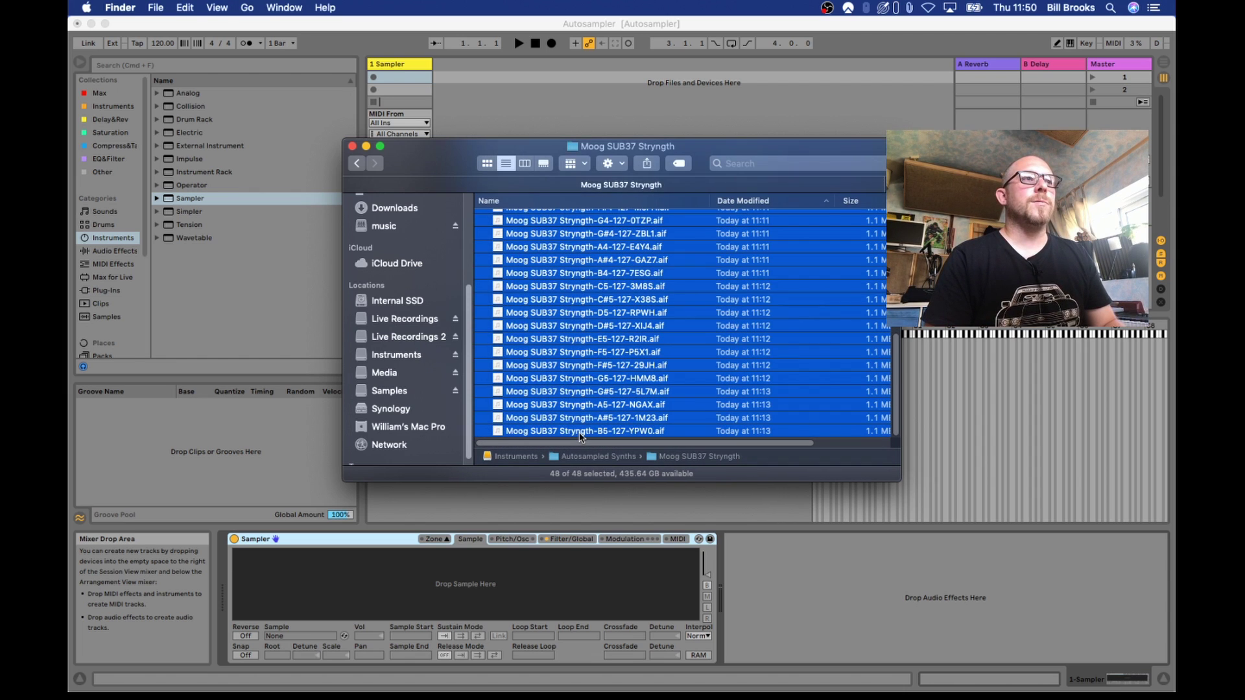
pyautogui.scroll(10, 568, 337)
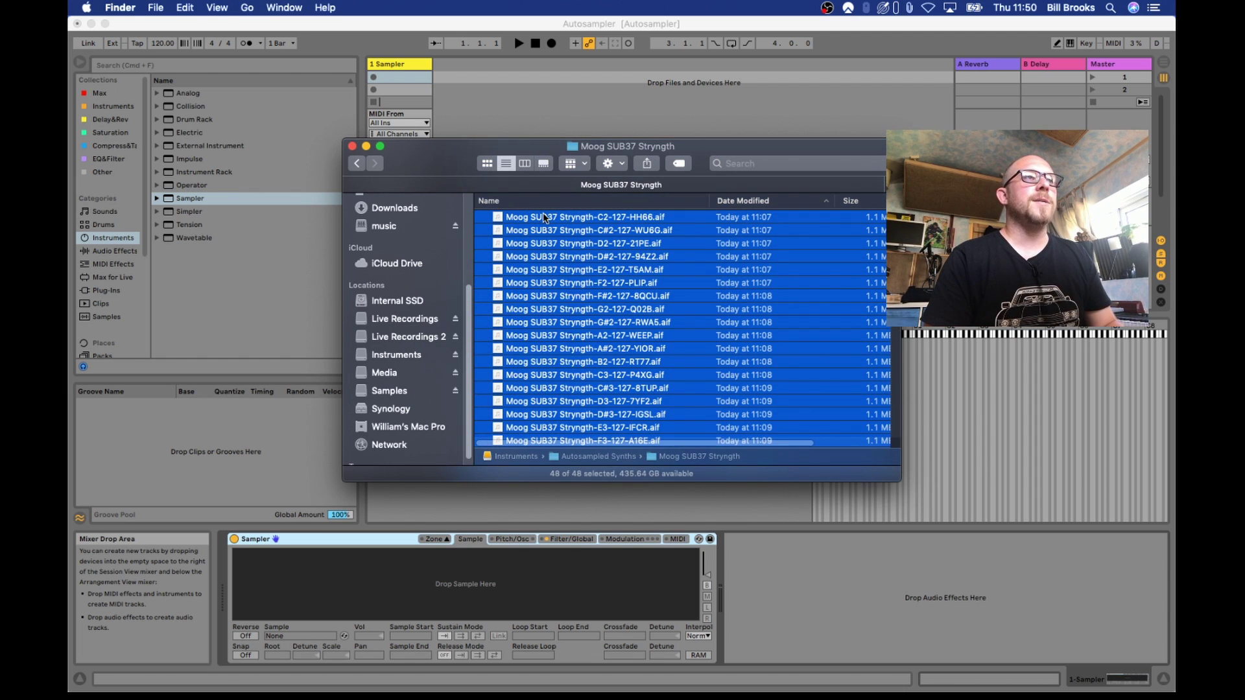
pyautogui.moveTo(545, 220); pyautogui.dragTo(551, 497)
# Step: Drop the 48 samples into Sampler as key-mapped zones starting at C2, then select the device
pyautogui.click(551, 498)
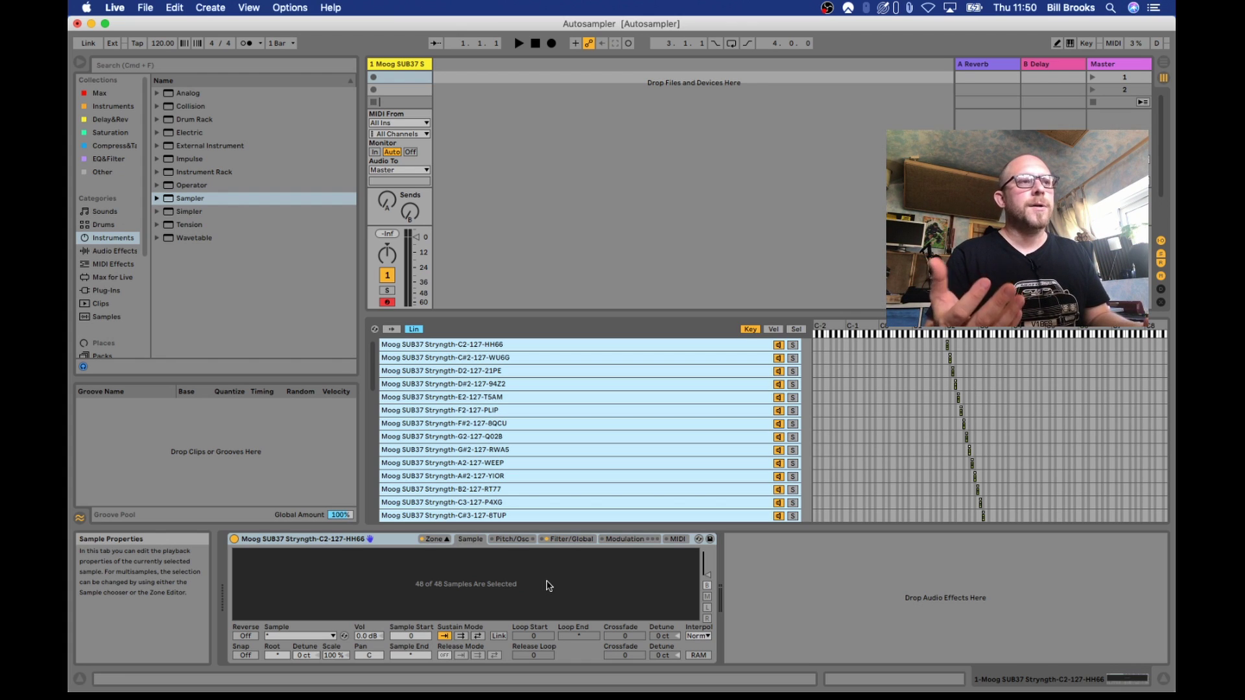
pyautogui.click(381, 544)
pyautogui.scroll(-5, 117, 279)
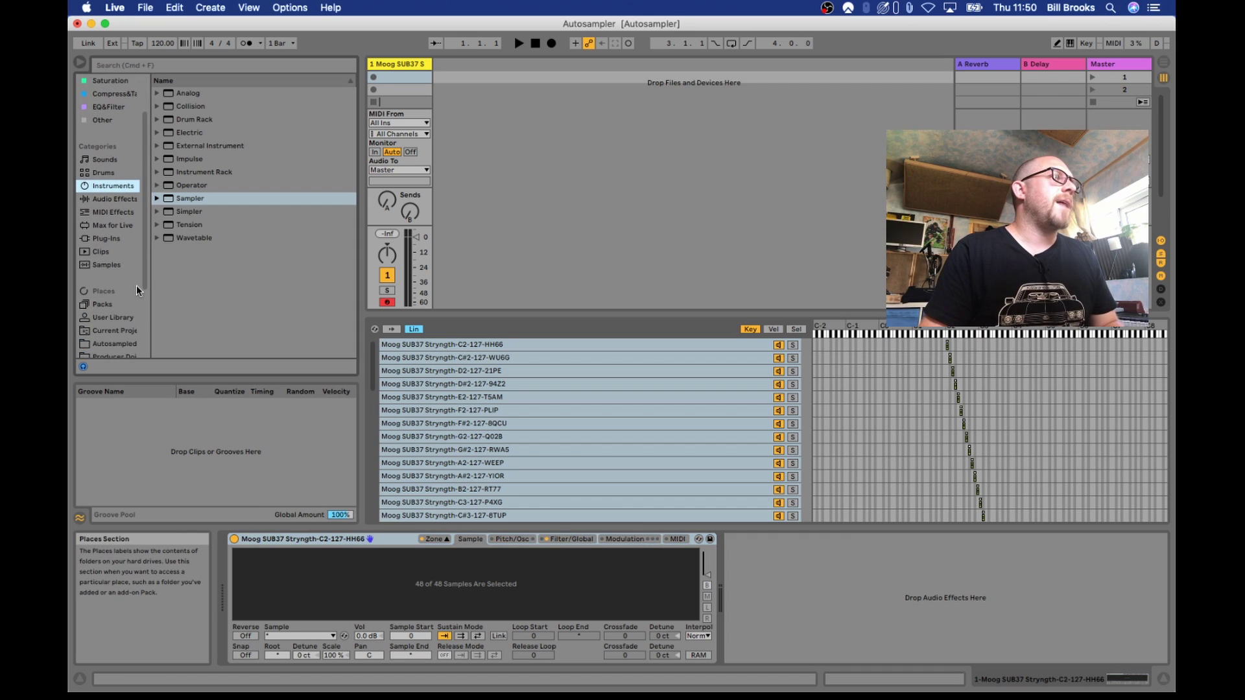
pyautogui.scroll(-1, 123, 309)
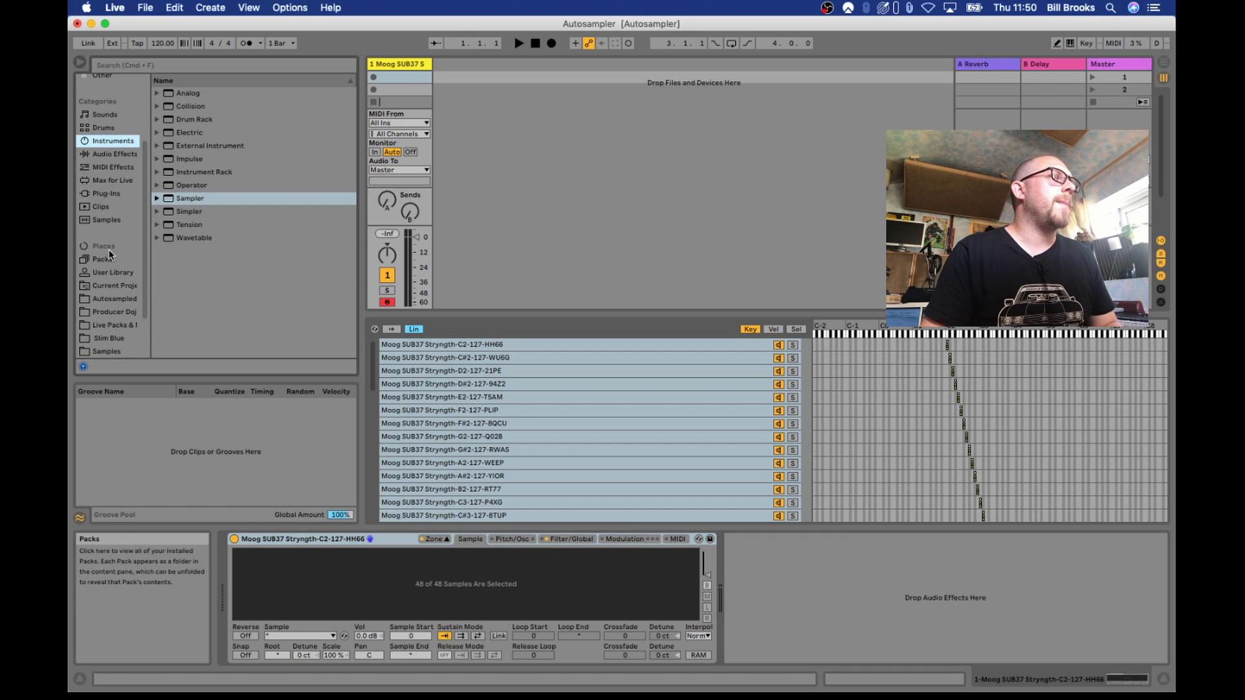
# Step: Save the Sampler as preset 'Moog SUB37 Stryngth' in the Autosampled folder
pyautogui.click(109, 300)
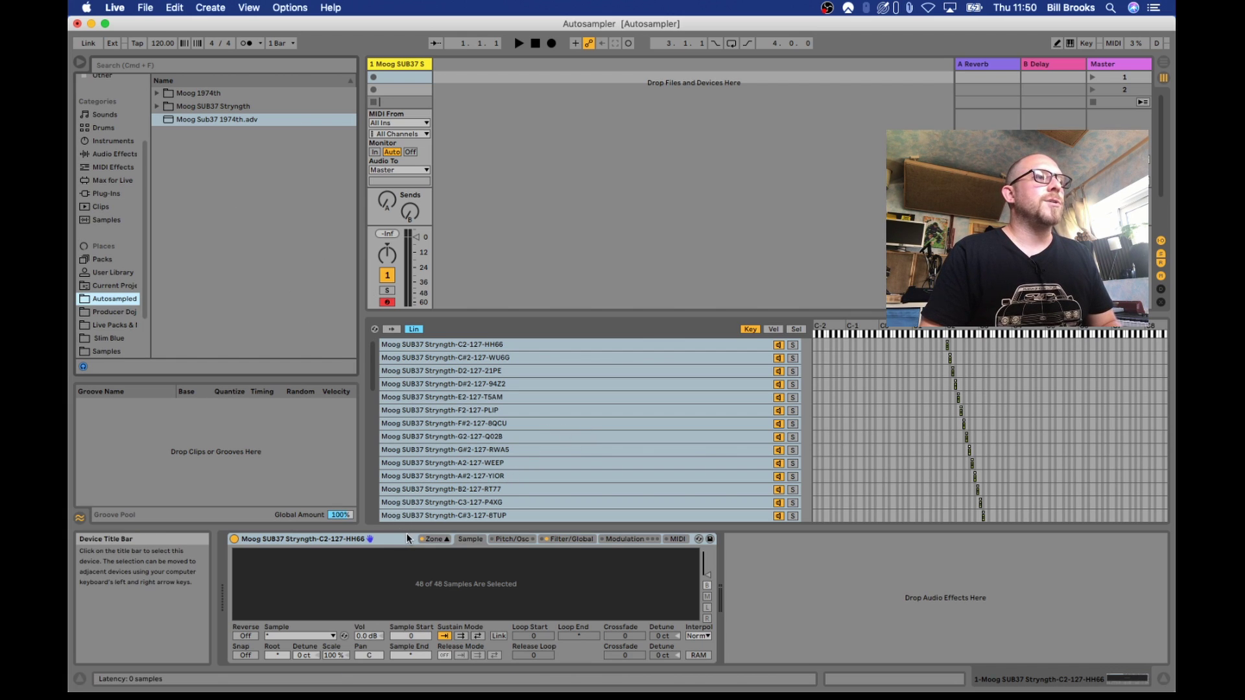
pyautogui.moveTo(391, 543); pyautogui.dragTo(235, 220)
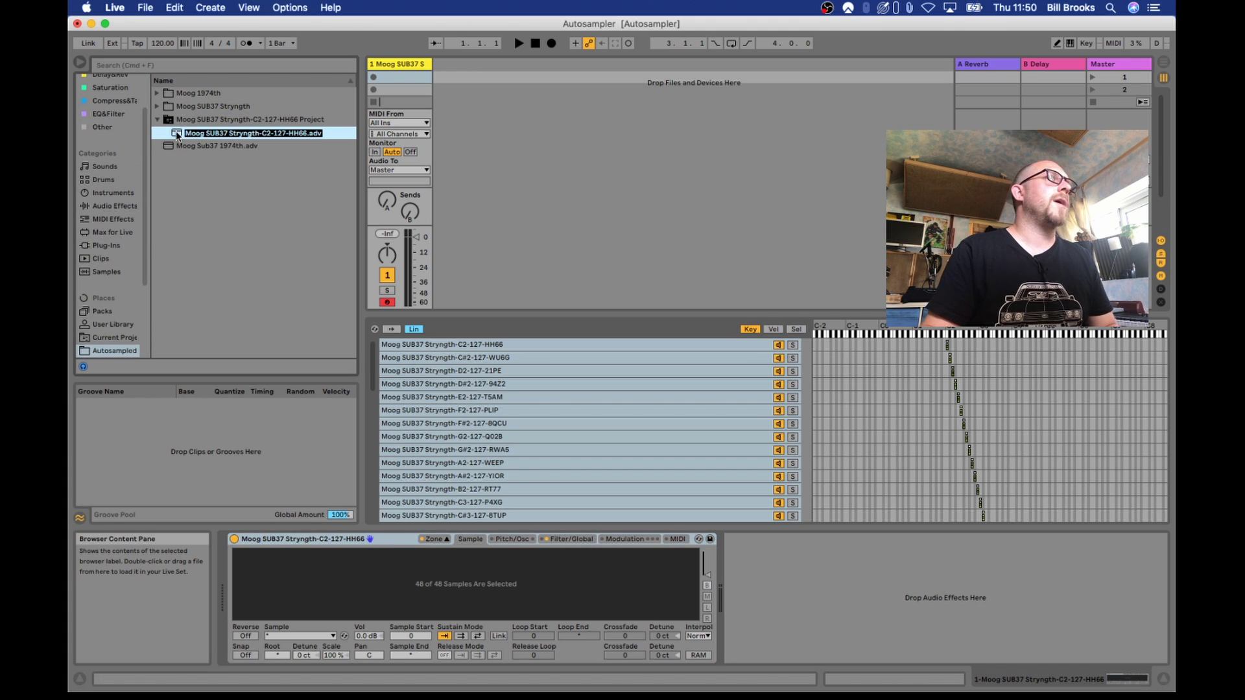
pyautogui.press('Right')
pyautogui.press('BackSpace')
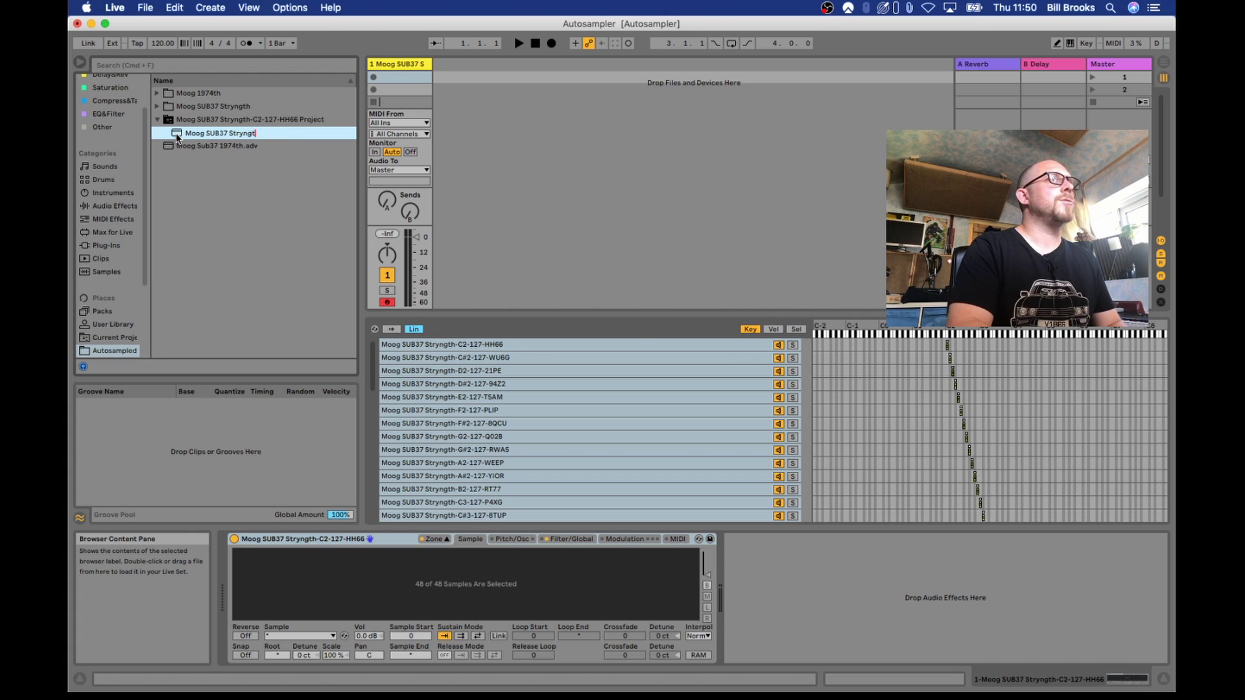
pyautogui.press('Return')
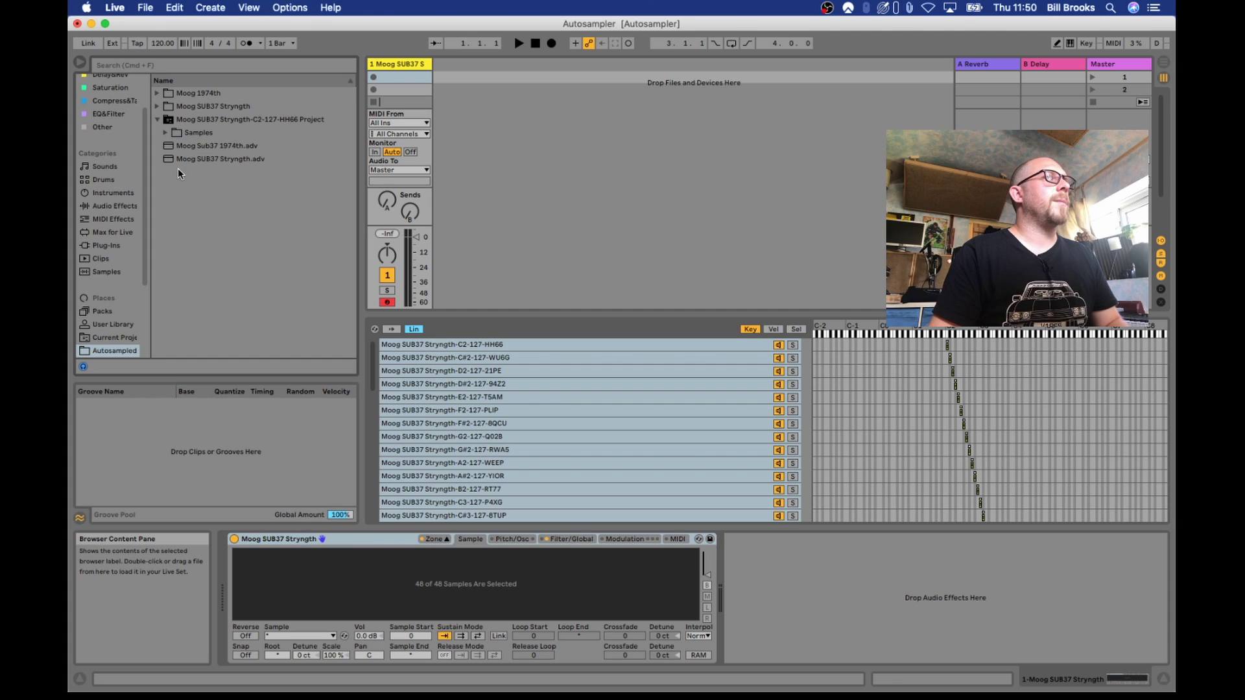
# Step: Delete the leftover project folder from Autosampled, moving it to the trash
pyautogui.click(172, 119)
pyautogui.rightClick(172, 120)
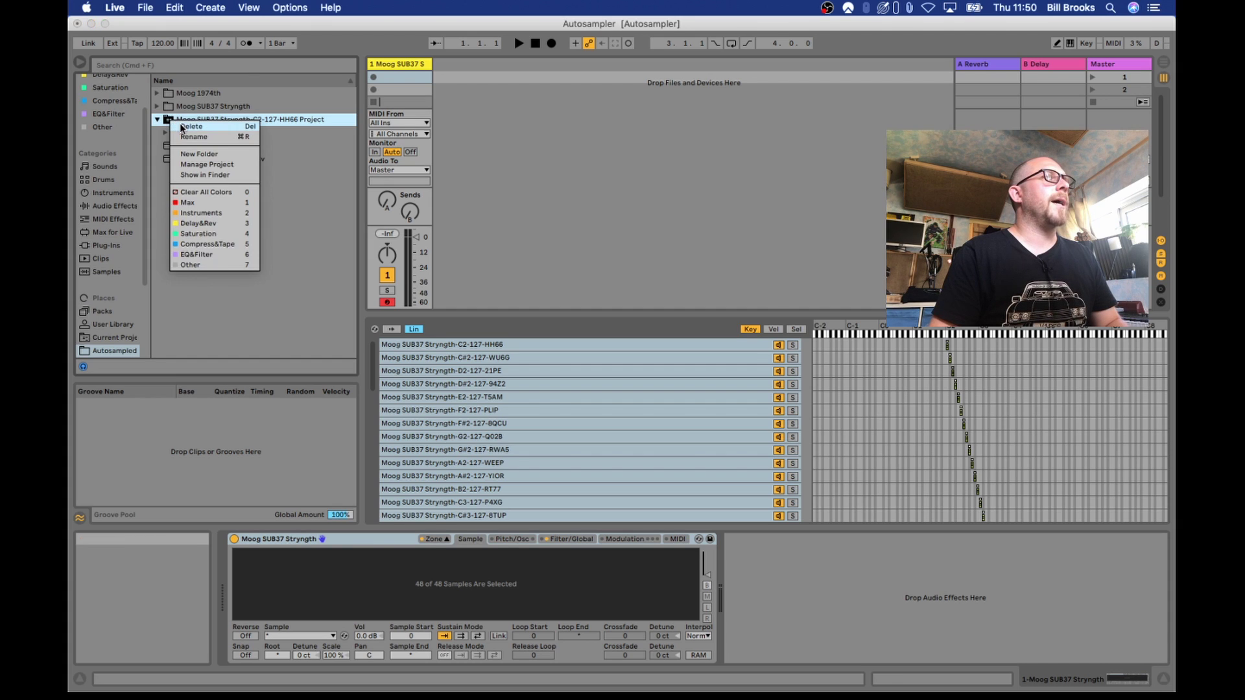
pyautogui.click(189, 140)
pyautogui.click(737, 385)
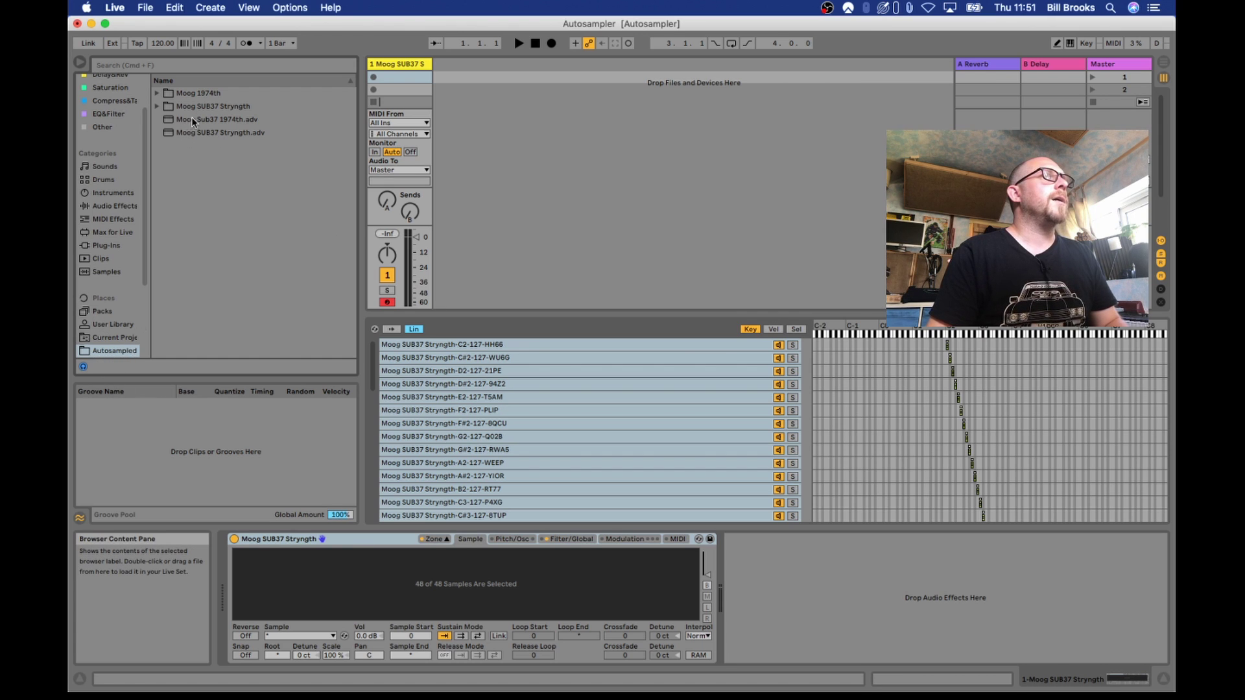
# Step: Check the Moog SUB37 Stryngth.adv preset and sample folder, then return to Finder
pyautogui.click(206, 134)
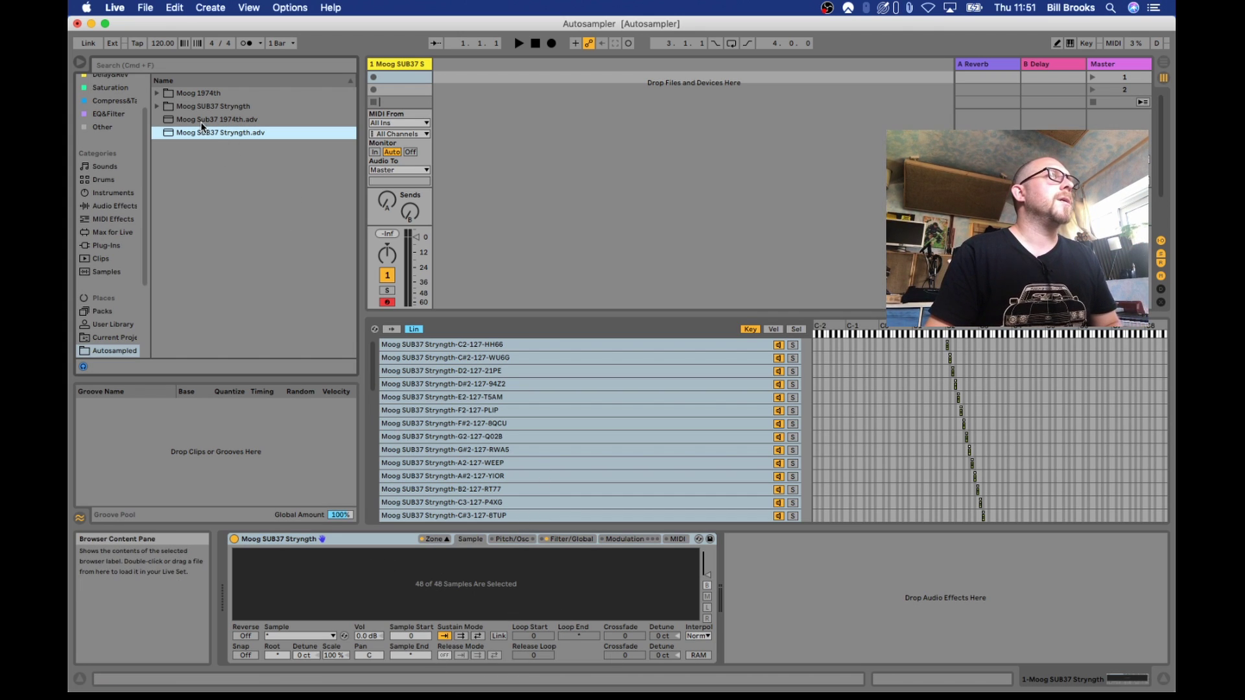
pyautogui.click(219, 107)
pyautogui.click(158, 107)
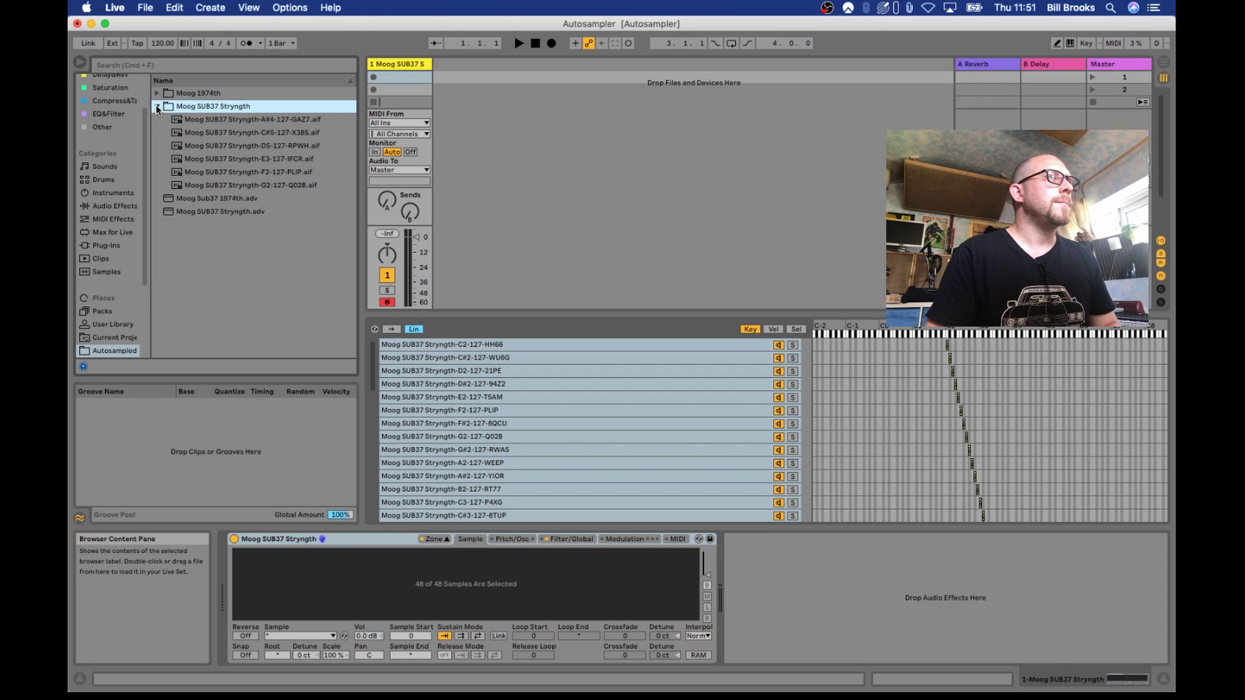
pyautogui.click(156, 106)
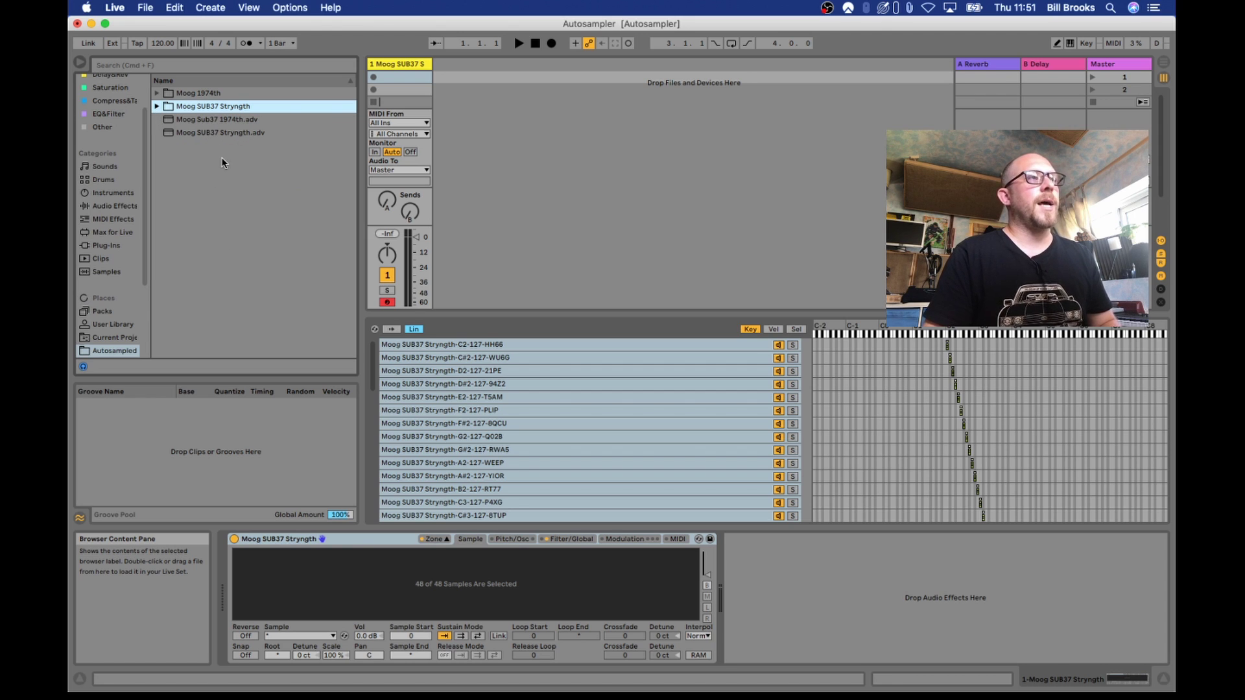
pyautogui.press('super+Tab')
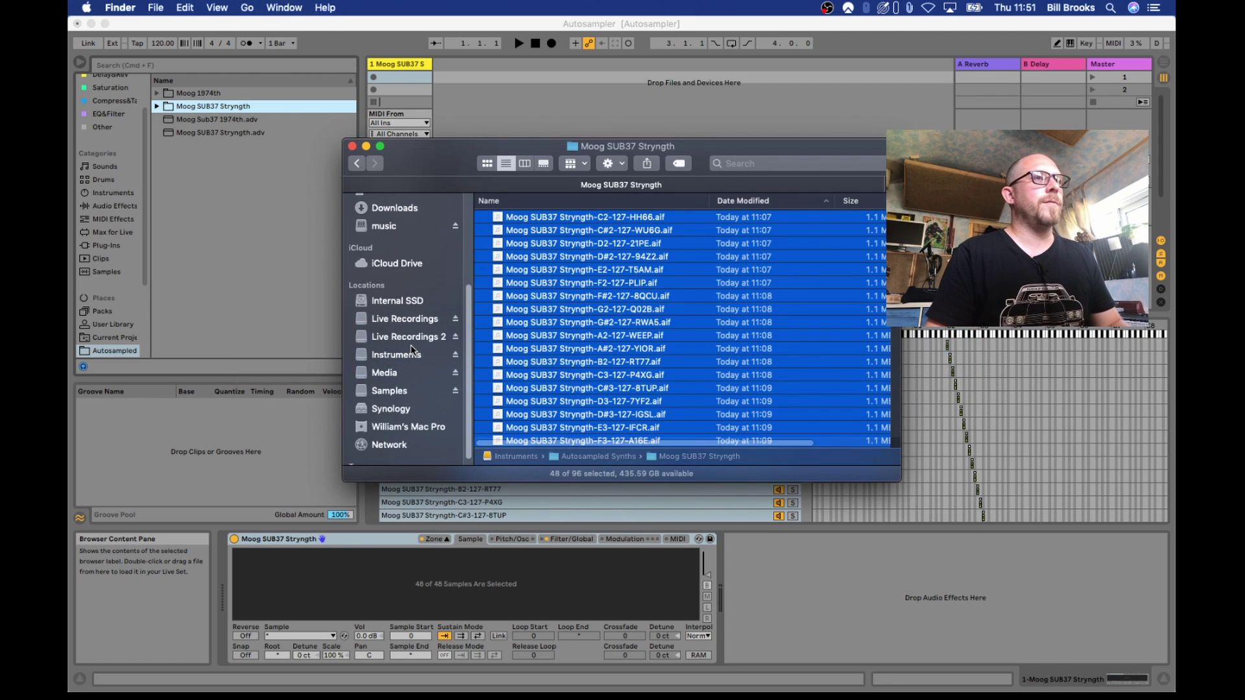
# Step: Go up to Autosampled Synths and confirm the Moog SUB37 Stryngth folder and .adv preset are there
pyautogui.keyDown('super'); pyautogui.click(586, 151); pyautogui.keyUp('super')
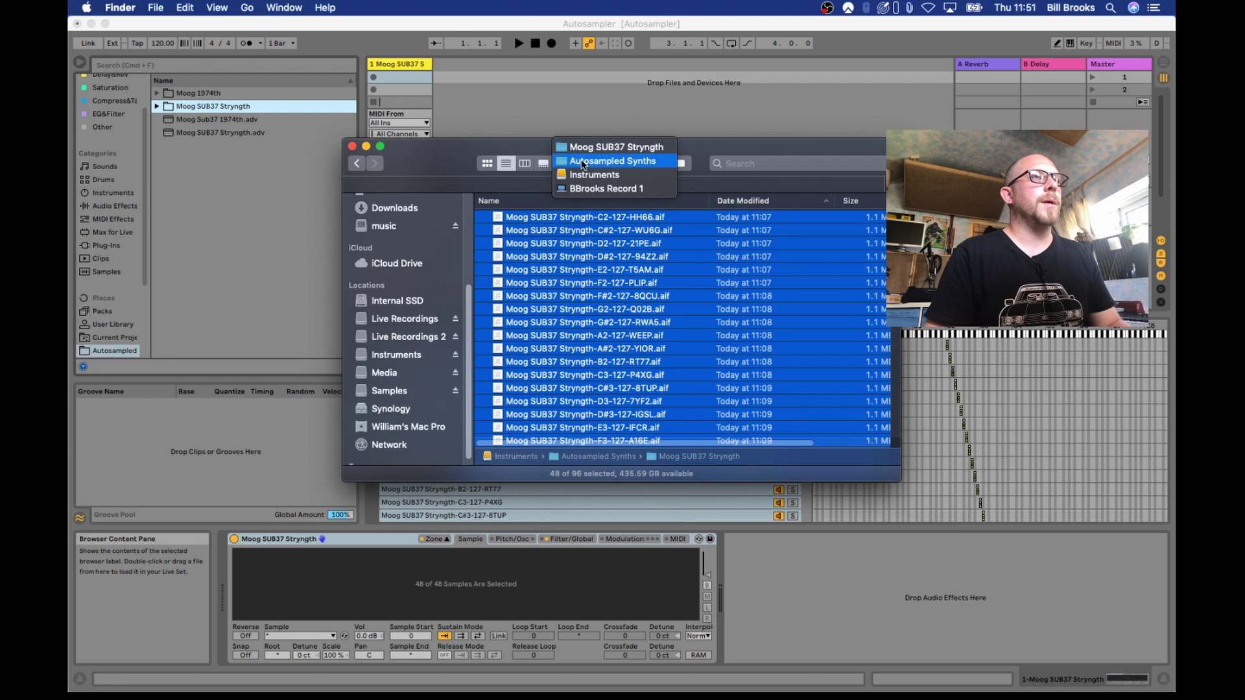
pyautogui.press('super+Up')
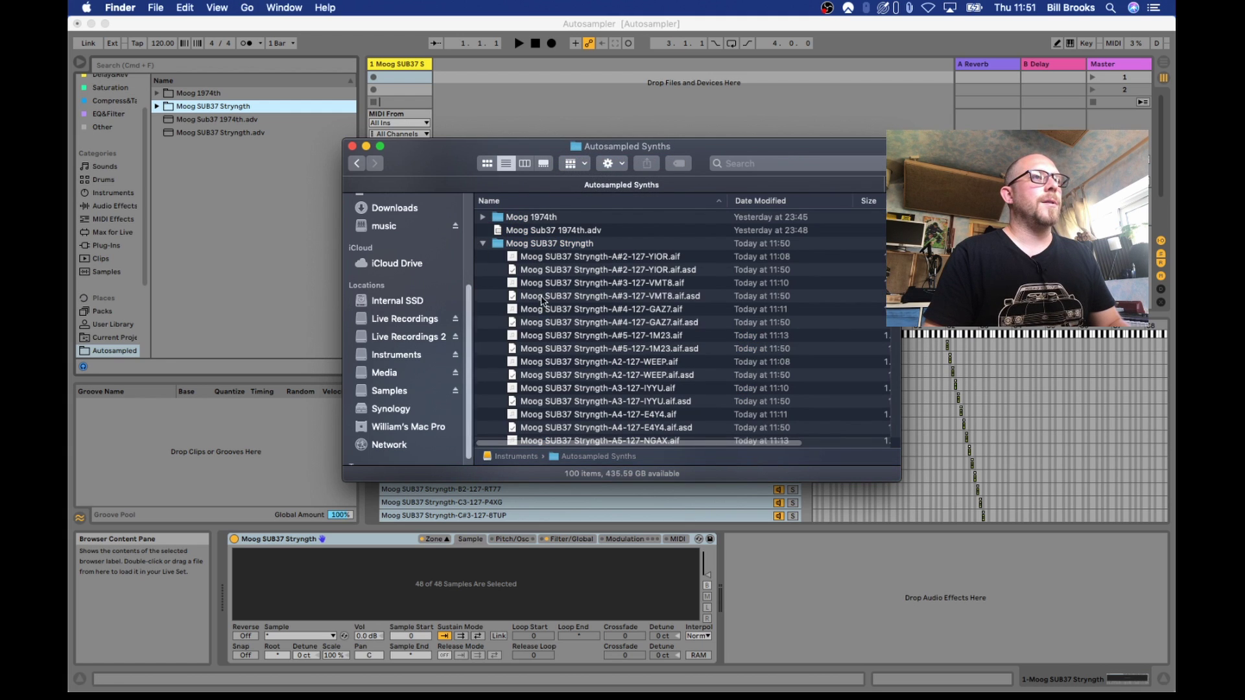
pyautogui.scroll(-10, 552, 310)
pyautogui.scroll(-10, 552, 310)
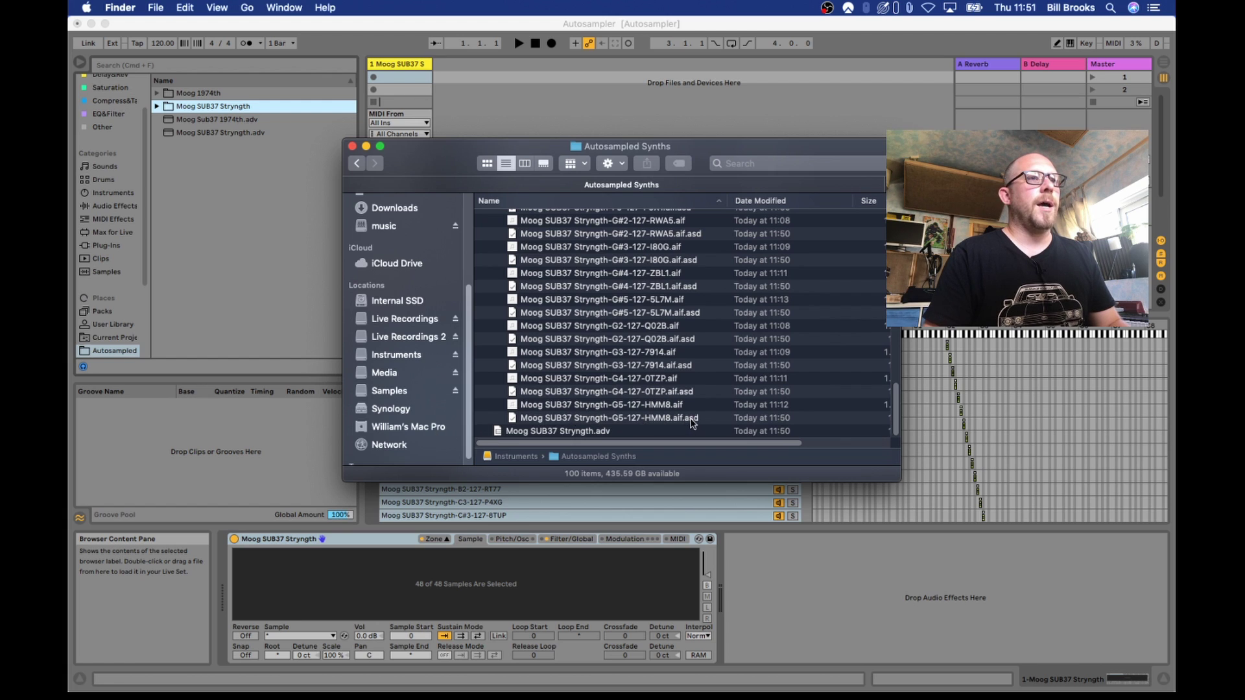
pyautogui.scroll(20, 586, 353)
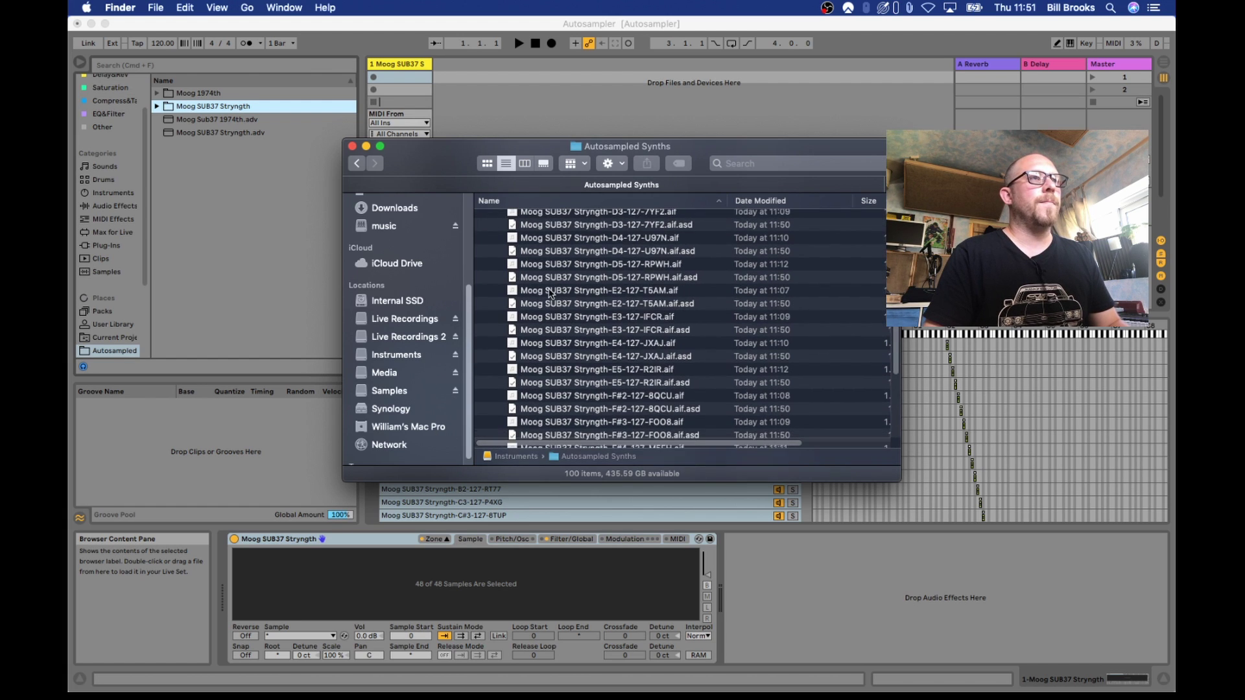
pyautogui.click(487, 246)
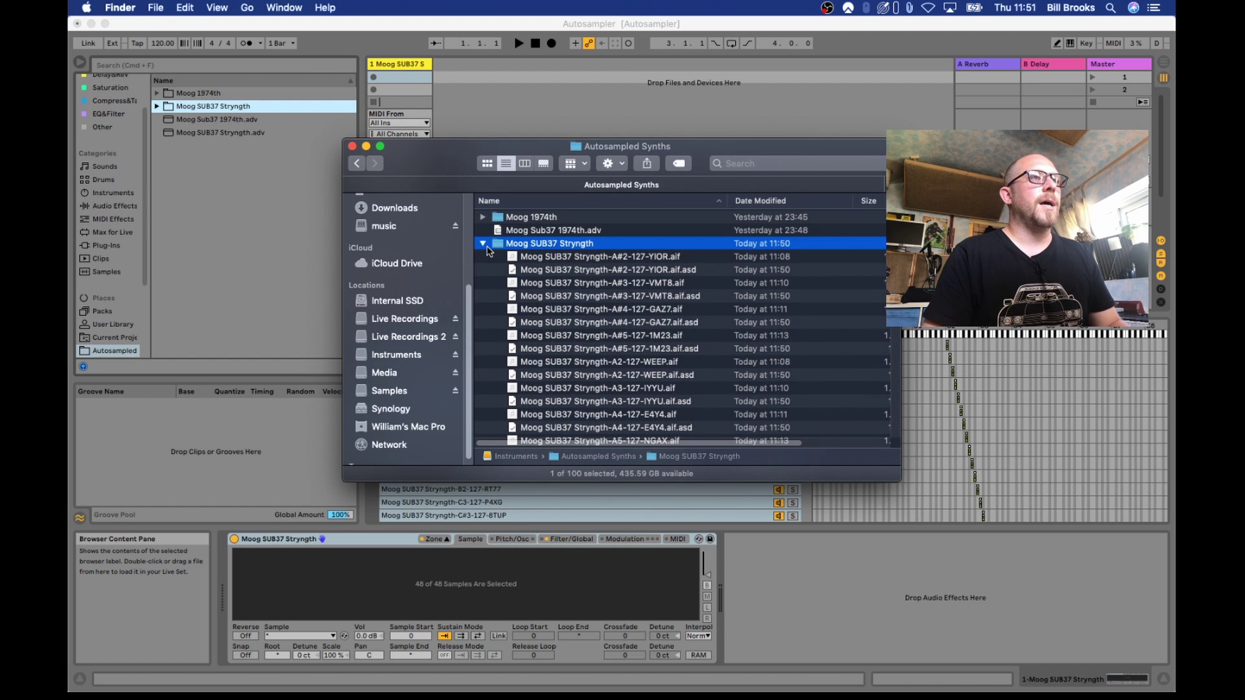
pyautogui.click(483, 243)
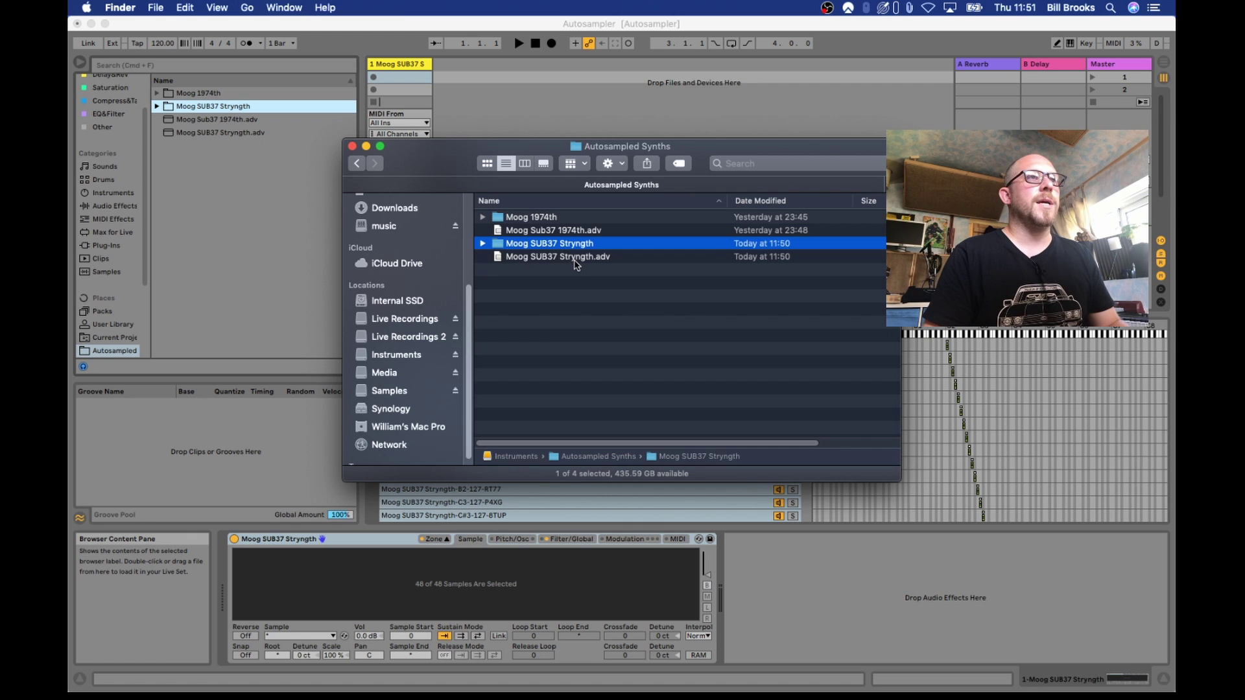
pyautogui.click(575, 281)
pyautogui.click(910, 637)
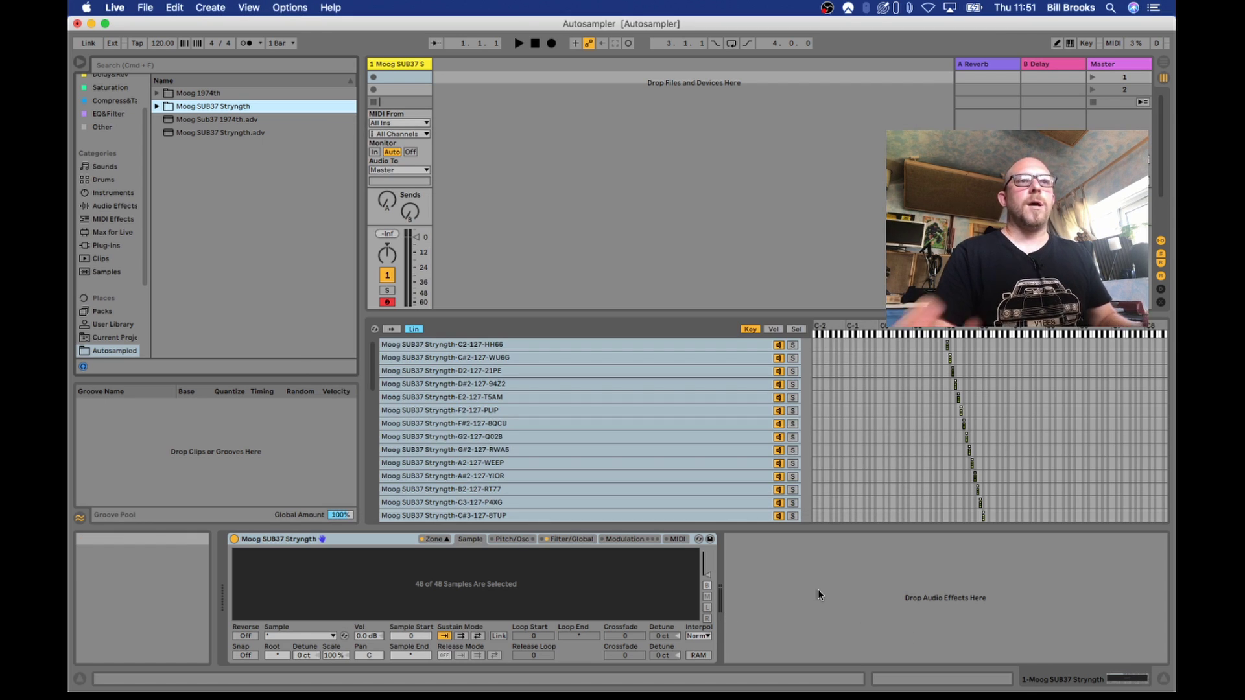